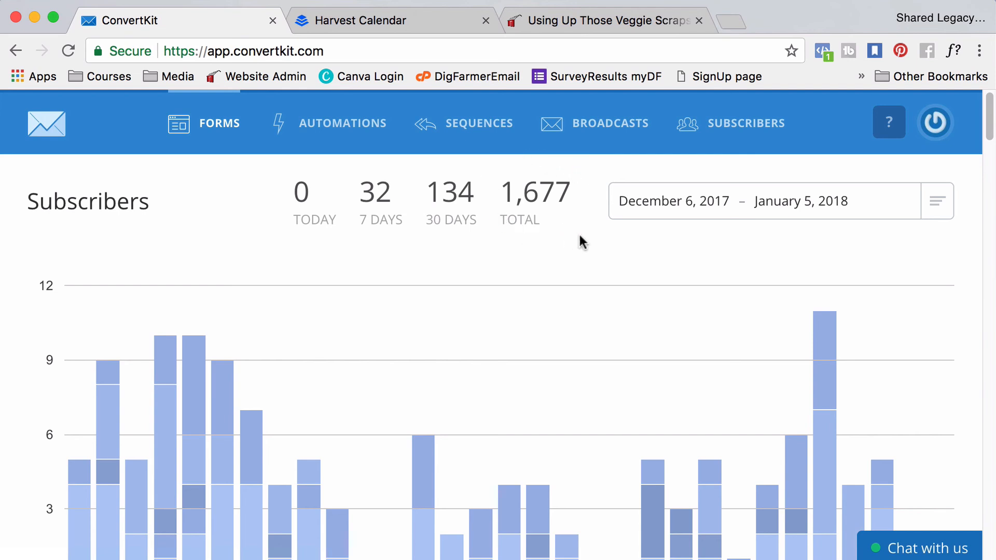
Examine the subscriber chart for December 6, 2017 to January 5, 2018 to see which forms the daily sign-ups came from.
scroll(701, 305, "down", 1)
scroll(702, 306, "down", 3)
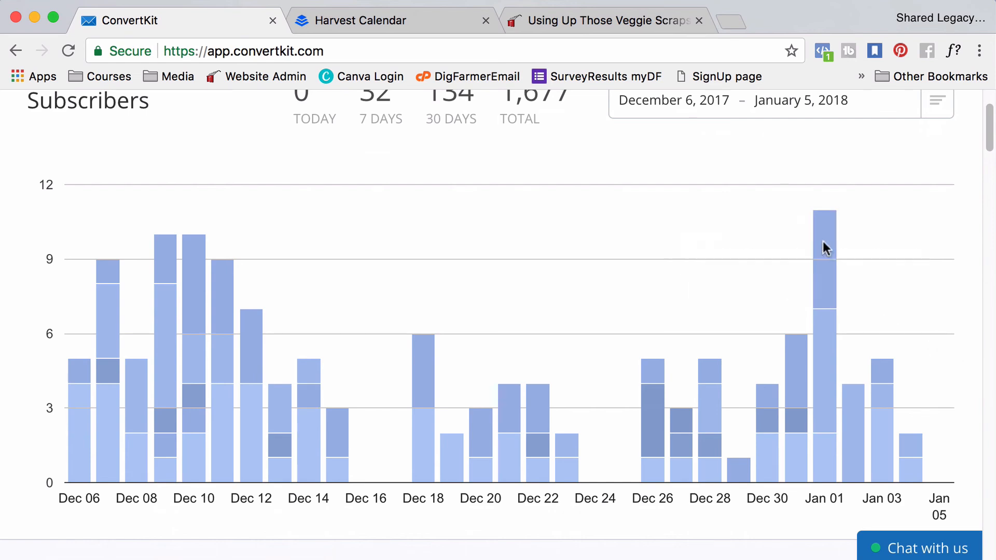
mouse_move(825, 335)
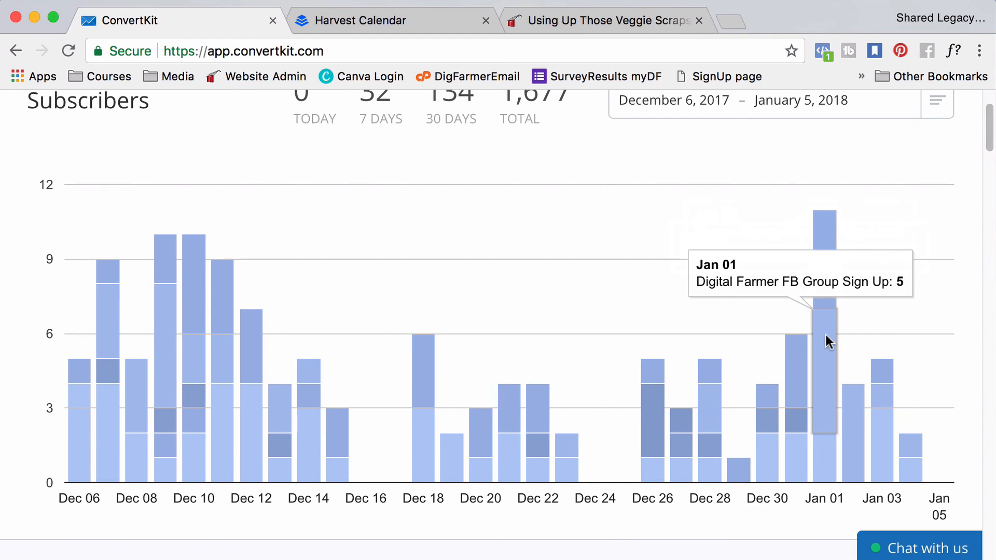
mouse_move(656, 384)
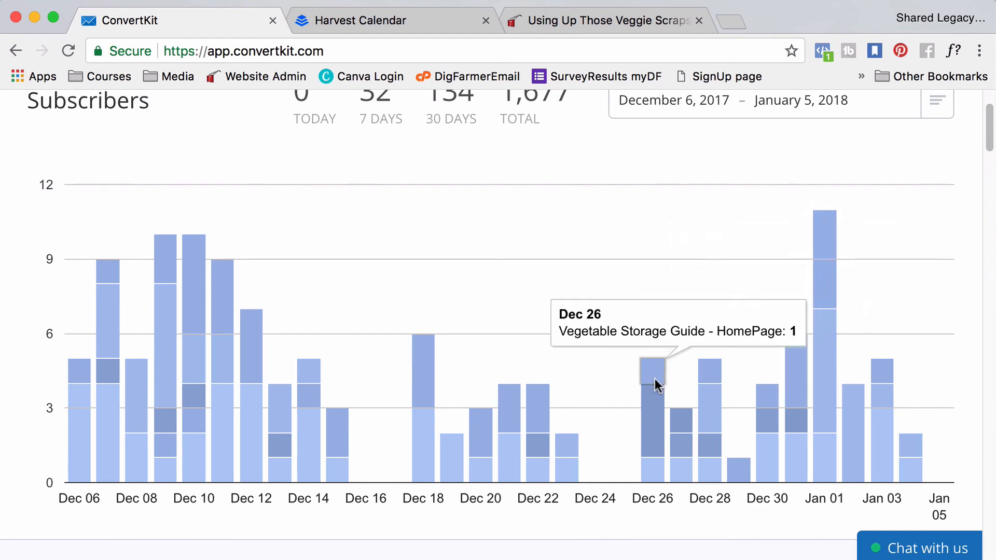
mouse_move(419, 369)
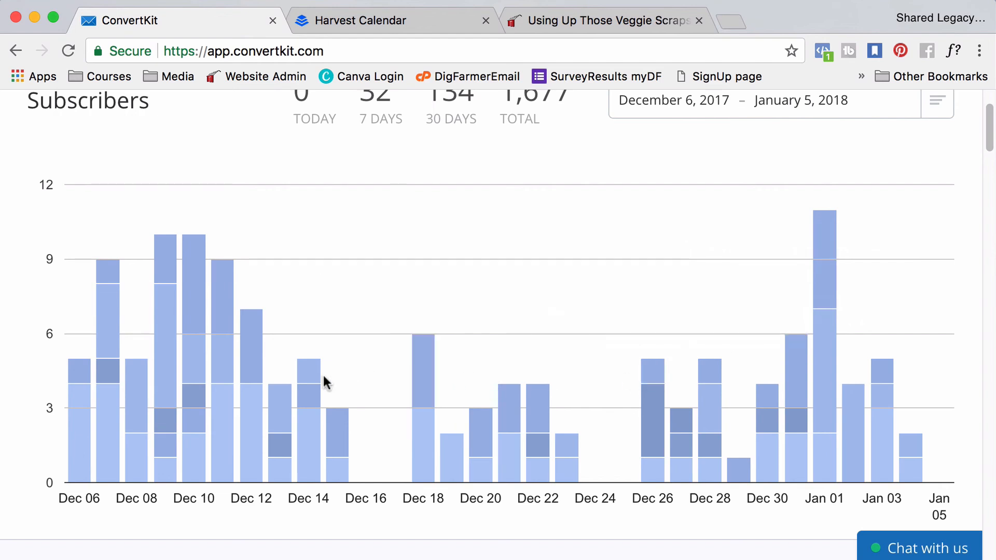
mouse_move(316, 378)
mouse_move(246, 348)
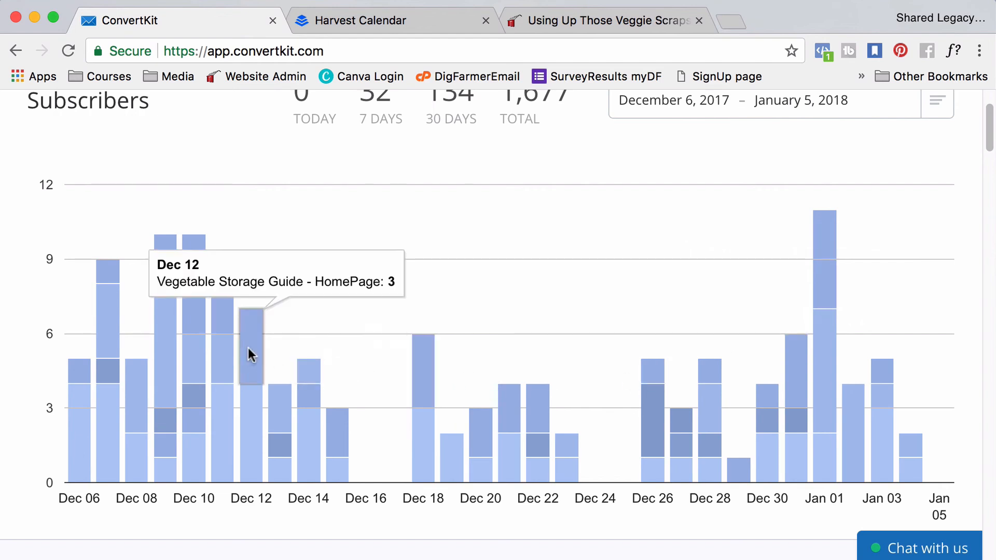
scroll(248, 348, "up", 3)
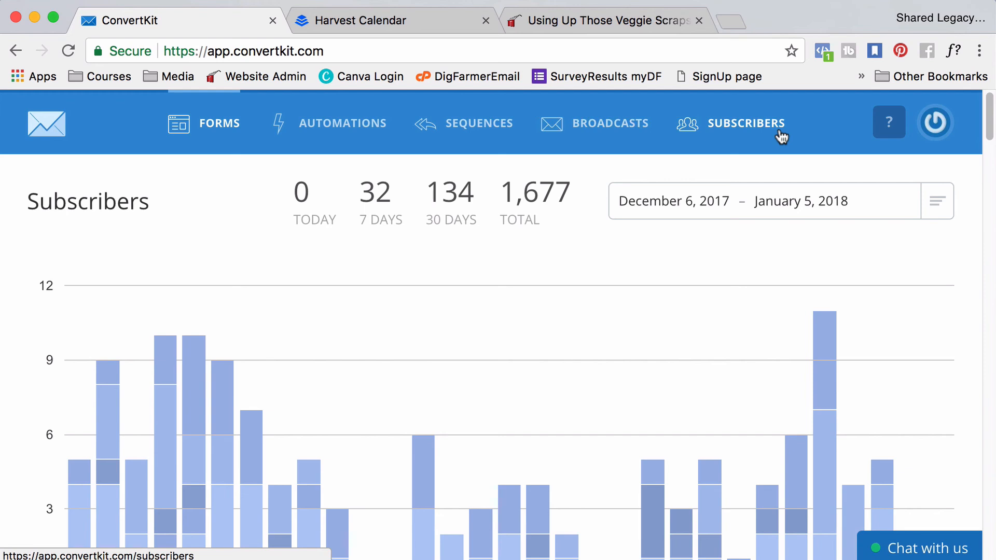
View the available help and support options and close them again.
left_click(889, 126)
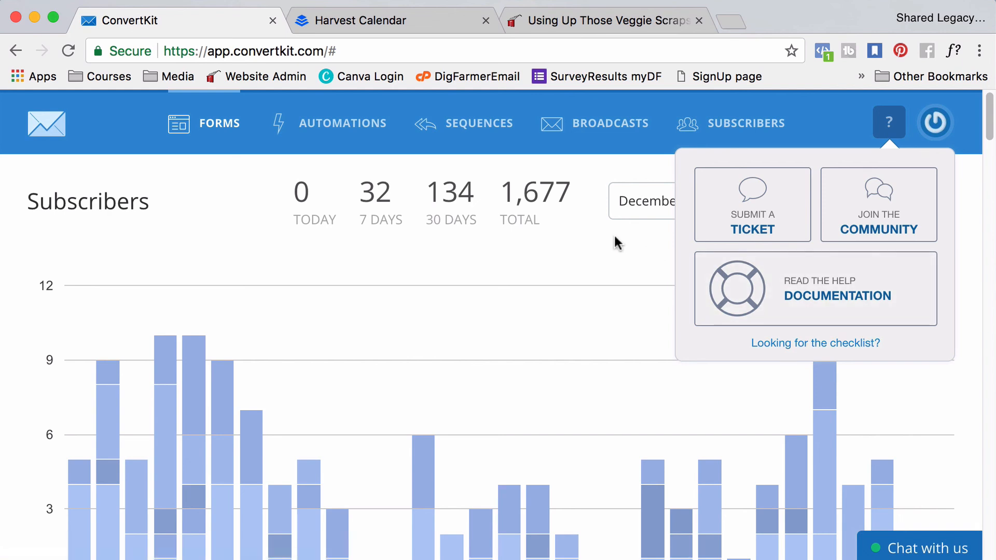
left_click(608, 252)
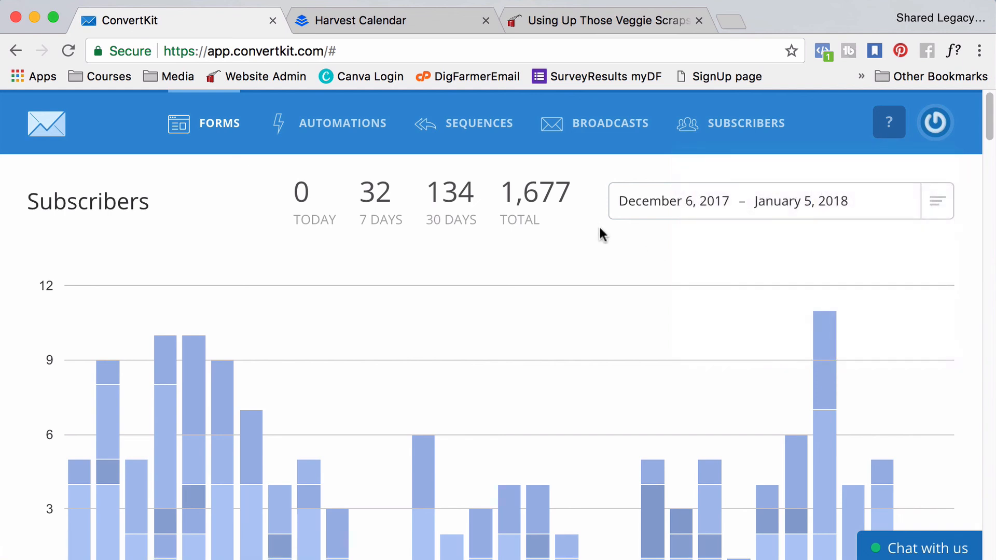
Open the list of email sequences and look through their lengths, subscriber numbers, open rates and click rates.
left_click(476, 128)
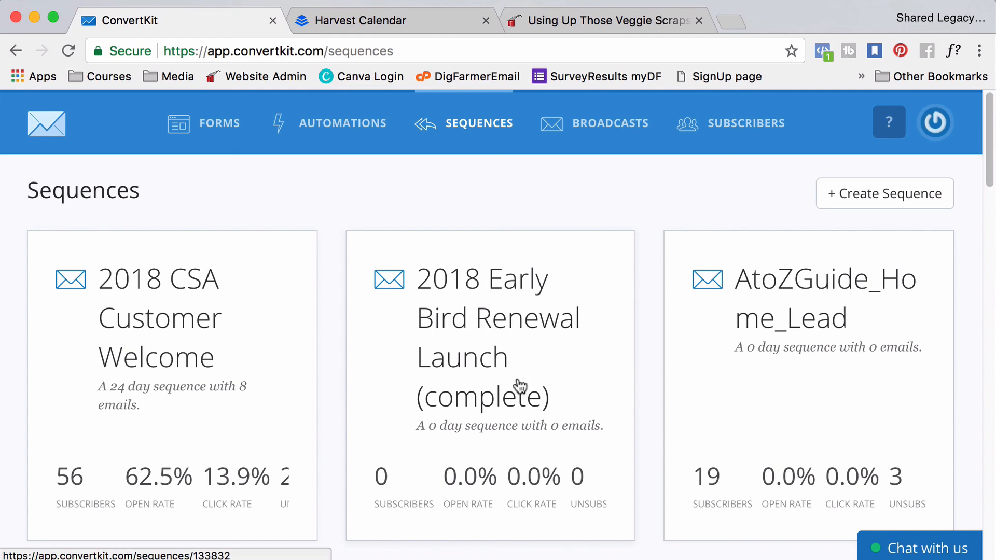
scroll(595, 392, "down", 15)
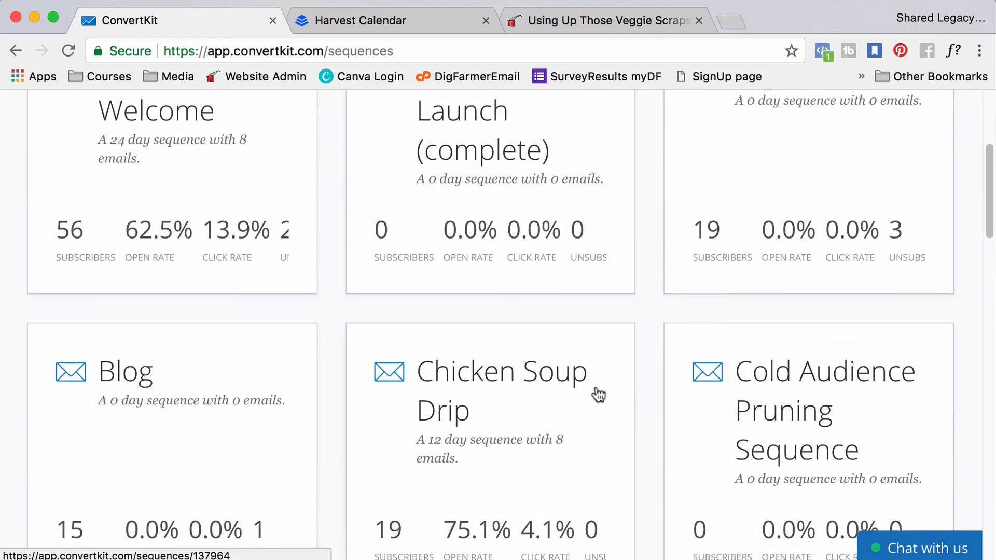
scroll(599, 397, "down", 8)
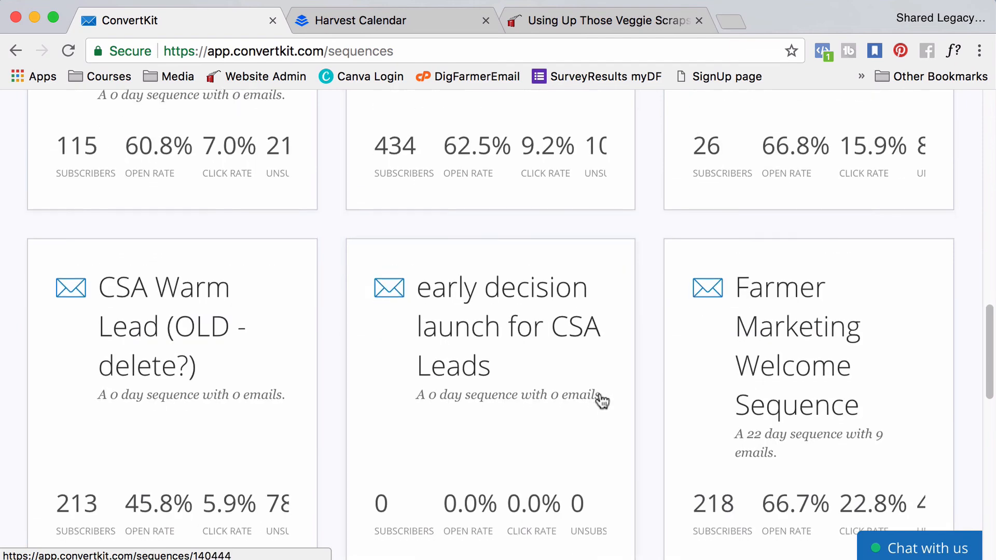
scroll(604, 403, "up", 2)
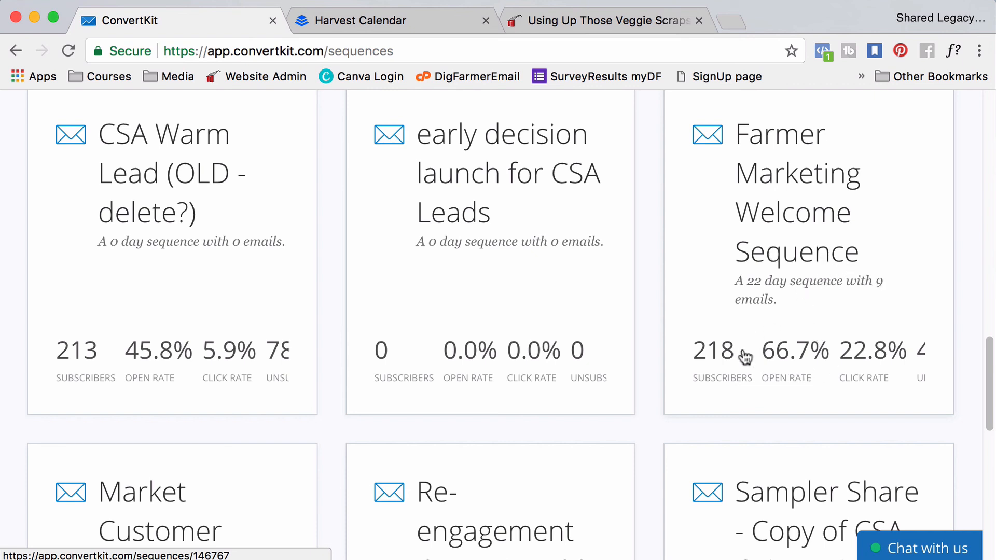
scroll(782, 321, "up", 15)
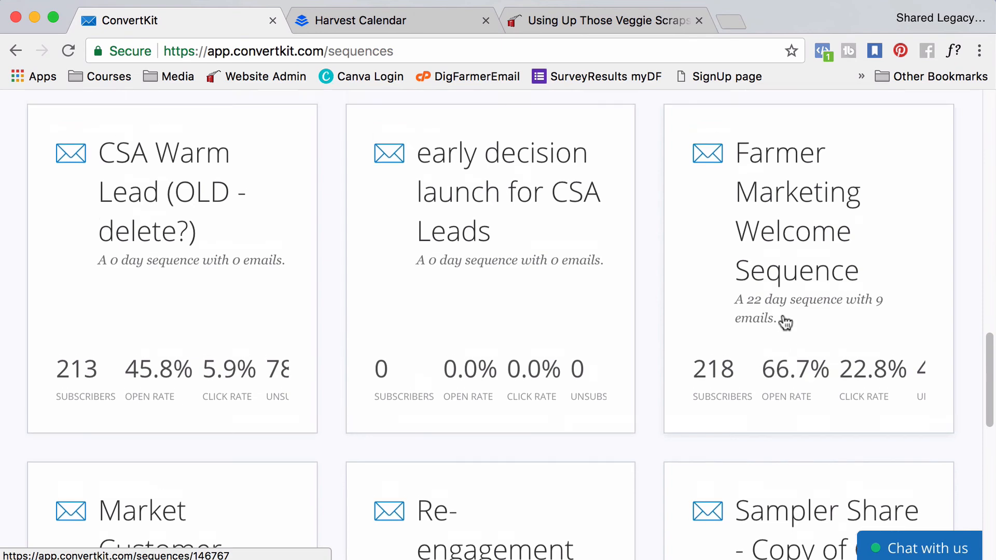
scroll(652, 322, "up", 5)
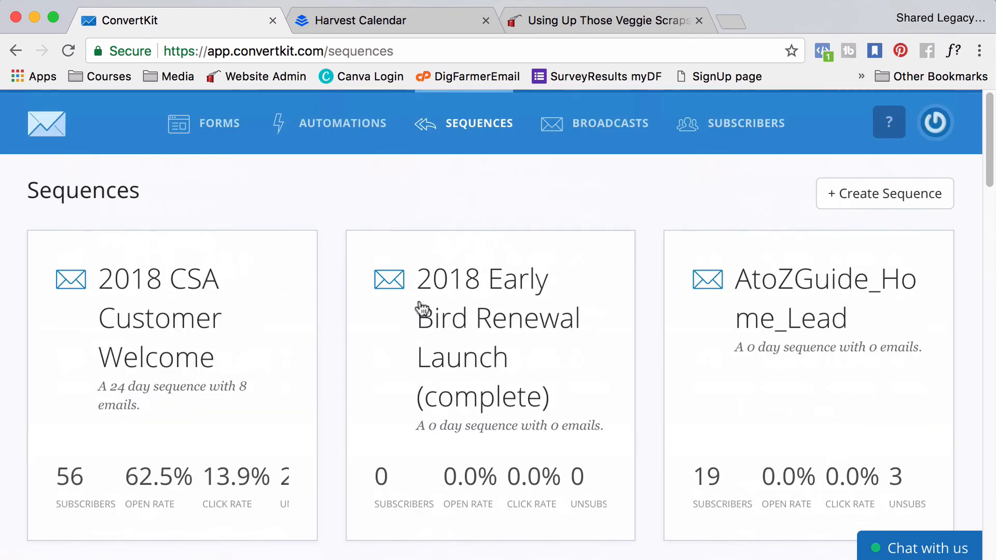
Open the 2018 CSA Customer Welcome sequence and review its emails and their sending delays.
left_click(157, 328)
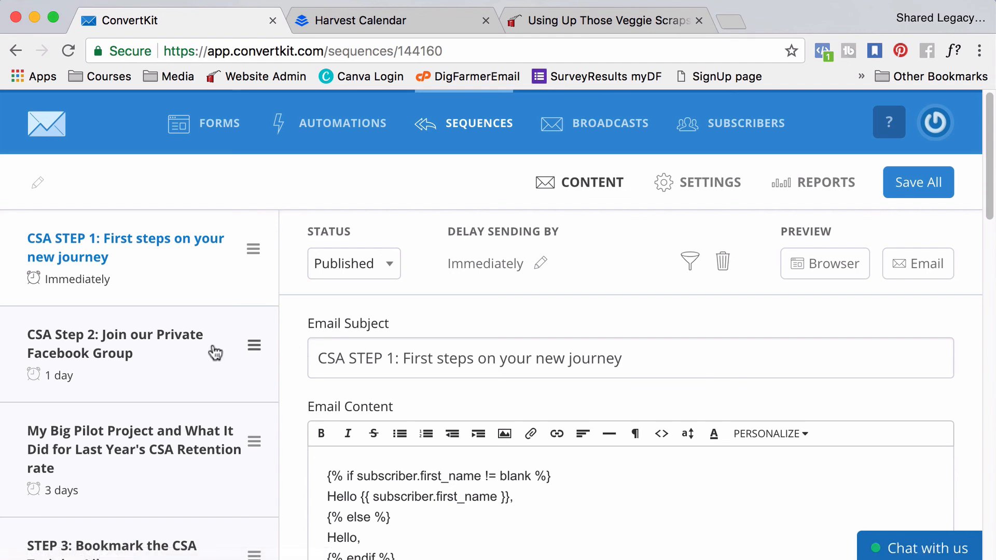
scroll(179, 397, "down", 6)
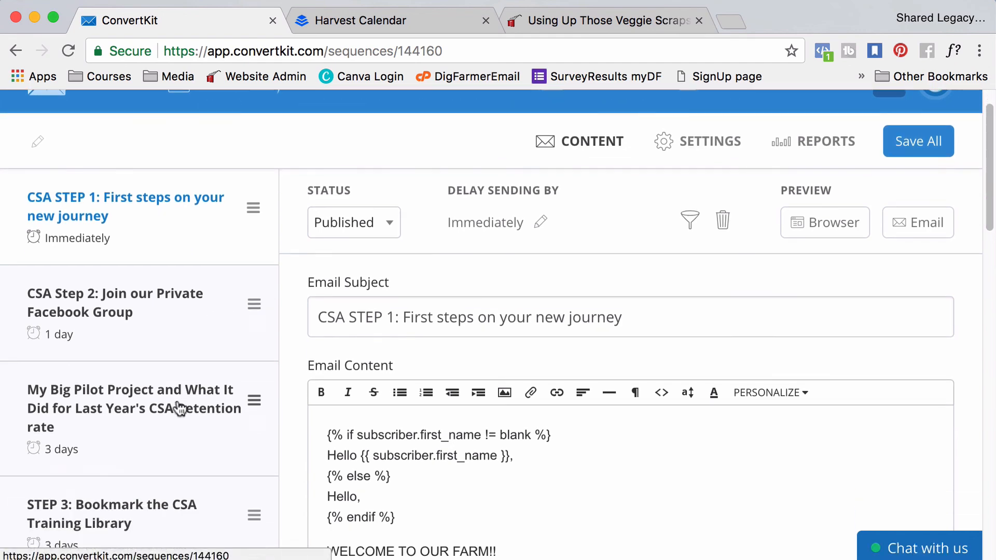
scroll(168, 425, "down", 5)
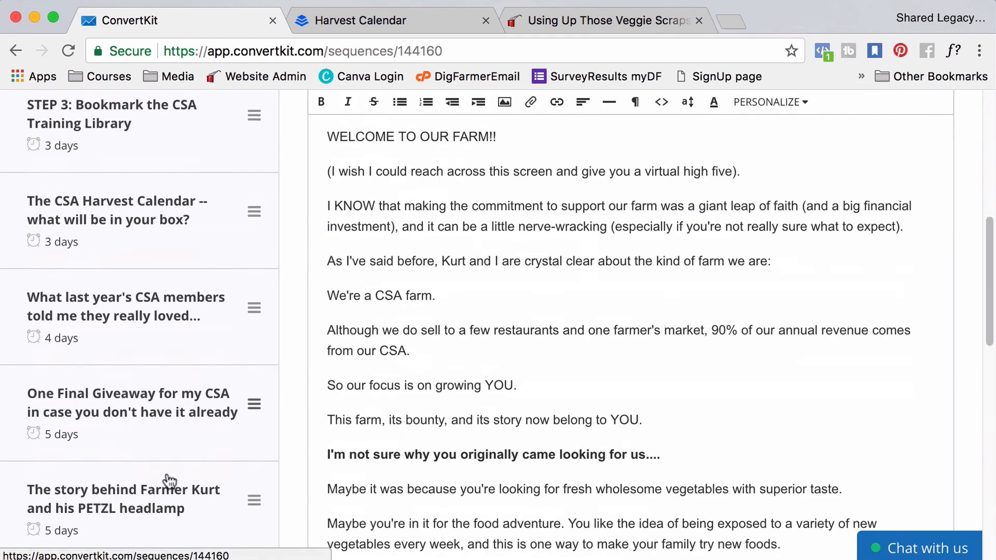
scroll(172, 482, "down", 1)
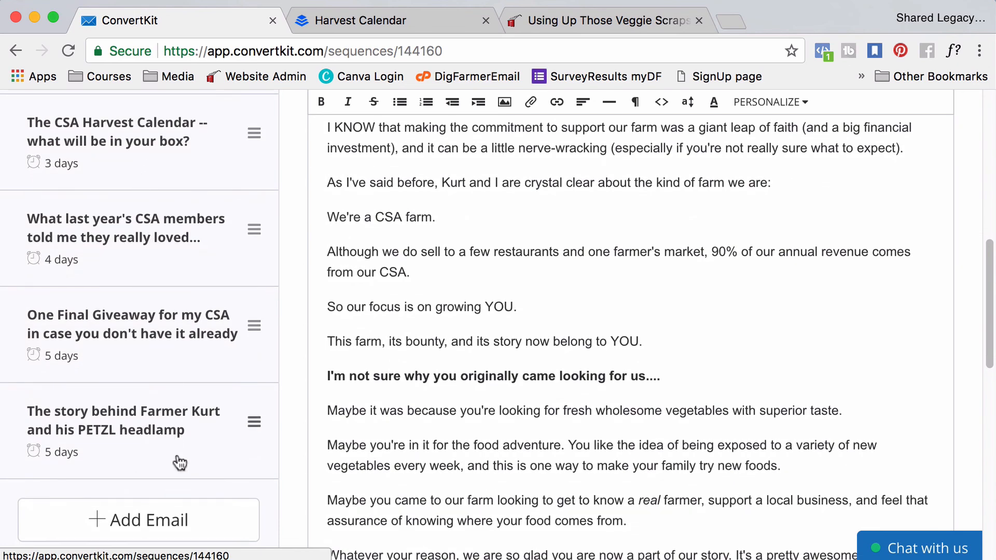
scroll(244, 279, "up", 5)
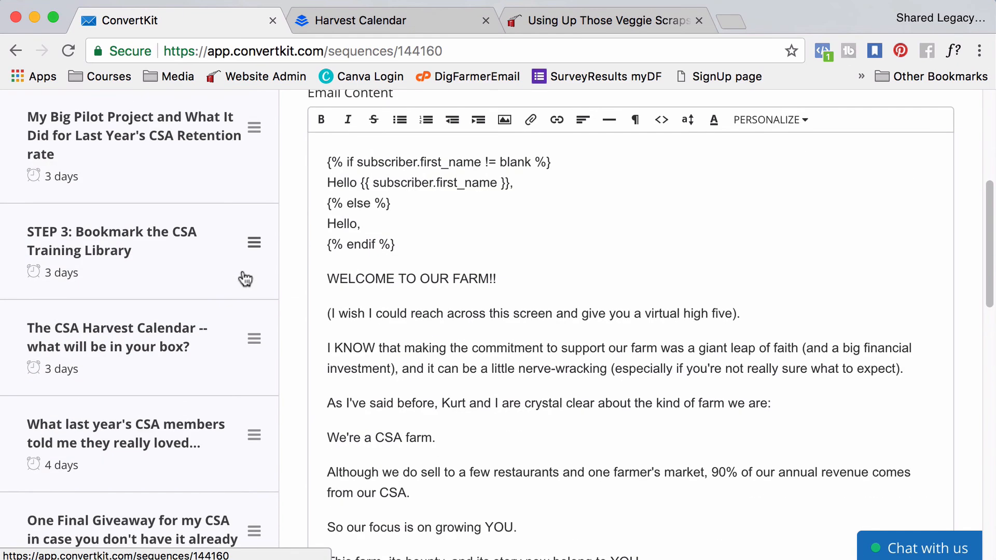
scroll(245, 279, "up", 5)
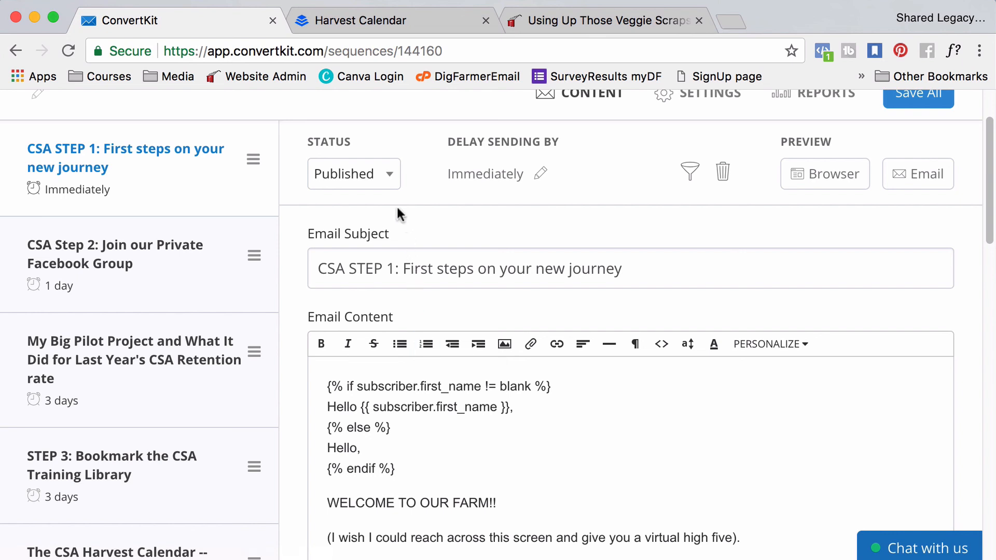
Change the status of the CSA STEP 1 email to Draft and back to Published.
left_click(386, 174)
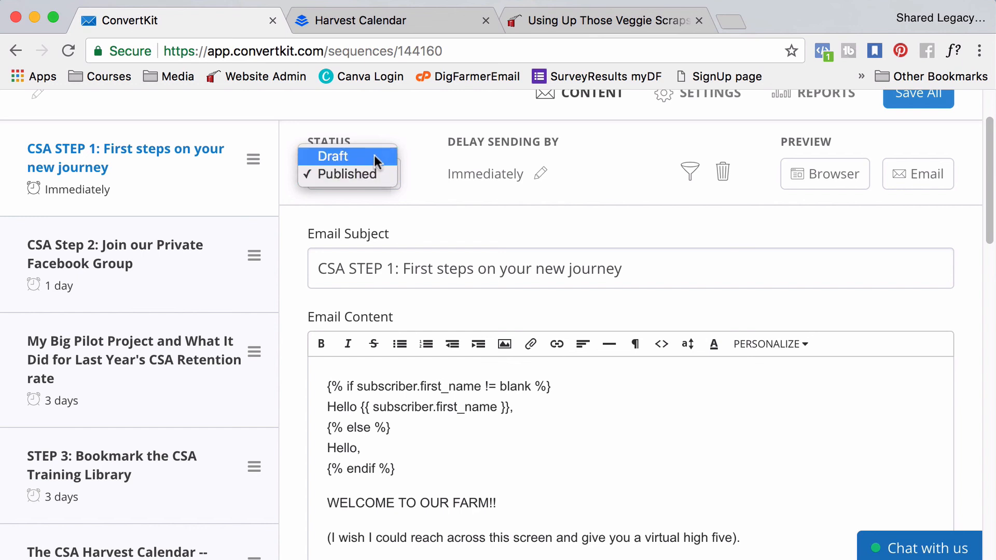
left_click(383, 157)
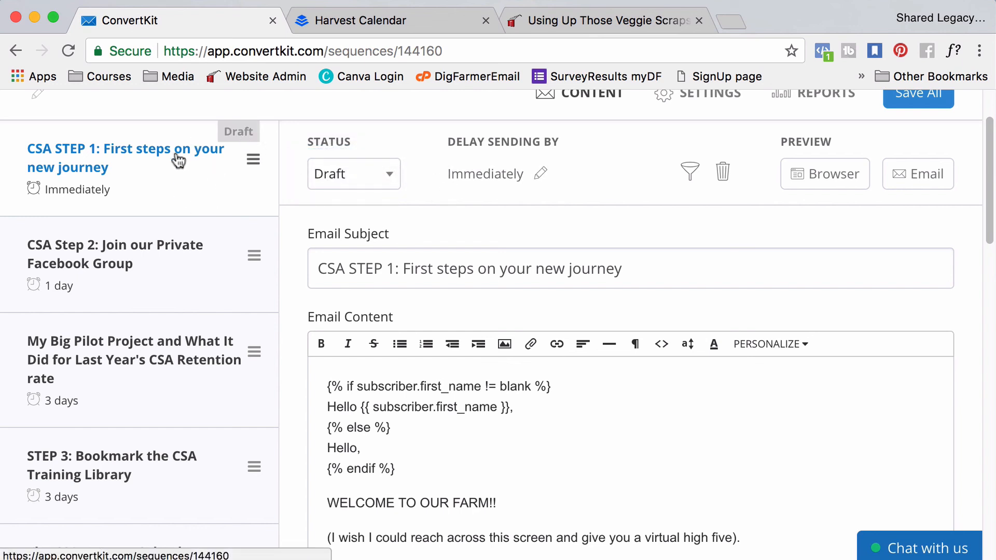
left_click(391, 190)
left_click(382, 191)
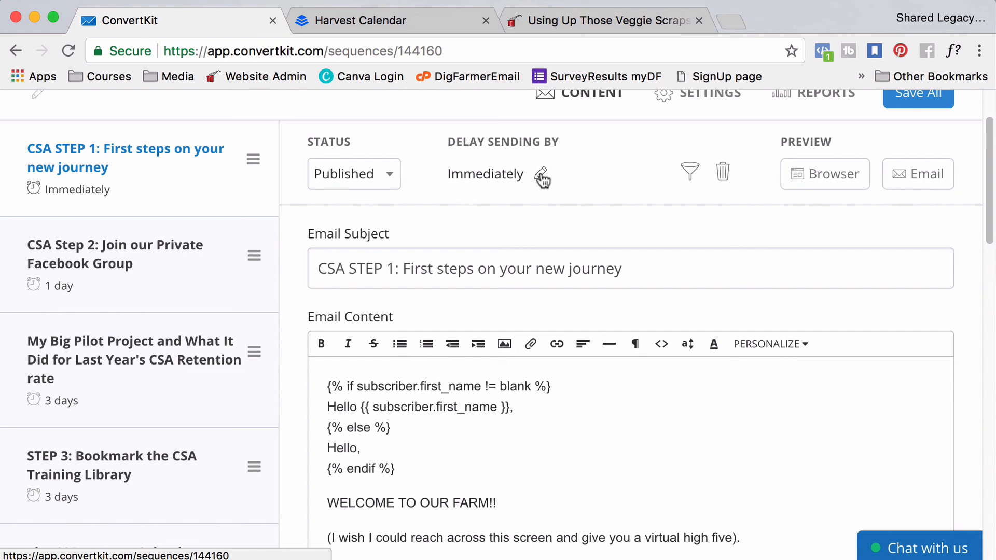
Delay the CSA STEP 1 email to 4 days after subscription and exclude Saturday and Sunday from its sending days.
left_click(542, 176)
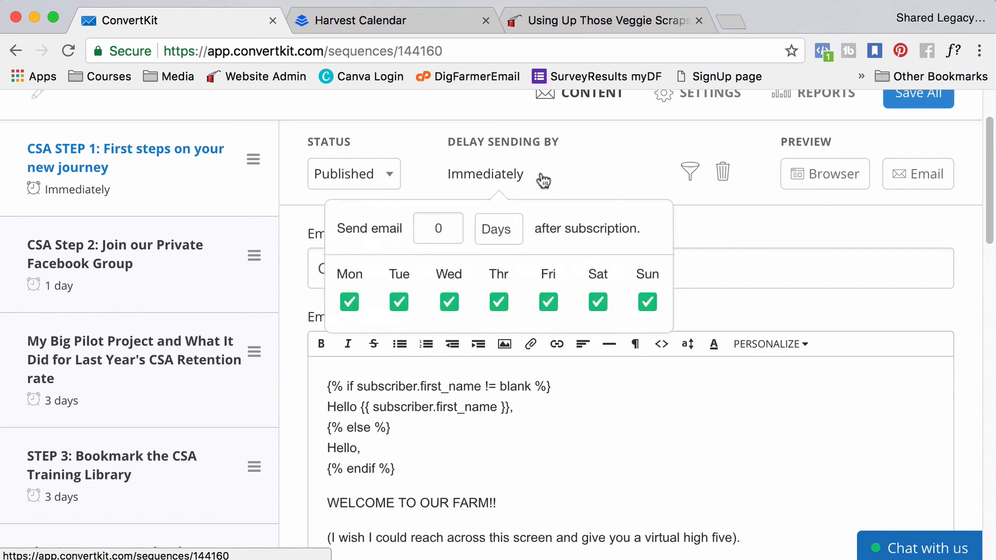
left_click(453, 229)
key("BackSpace")
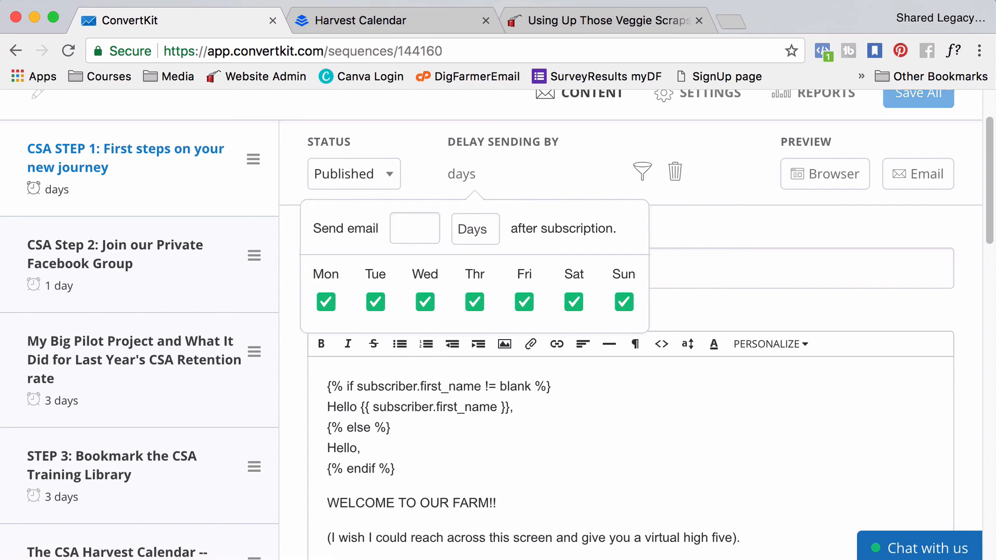
type("4")
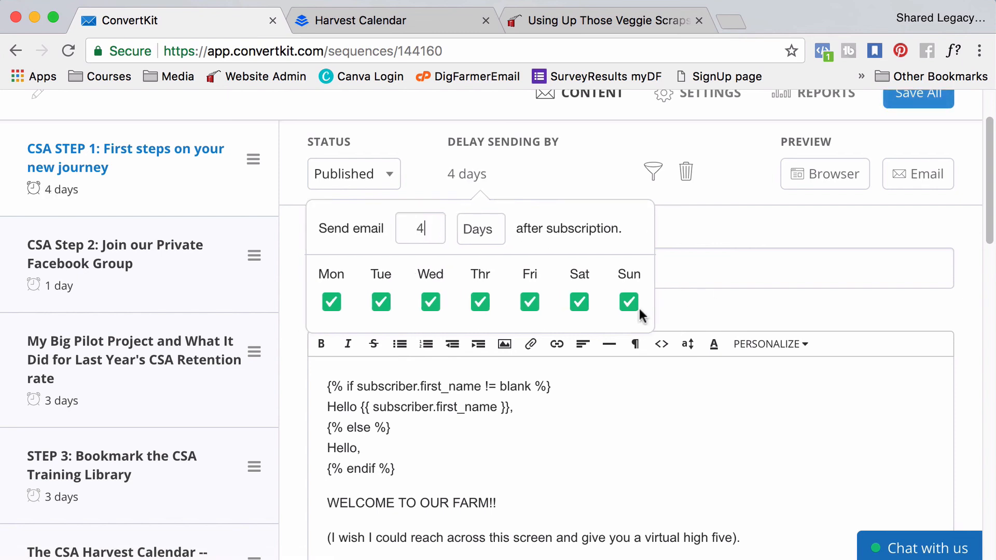
left_click(579, 306)
left_click(628, 308)
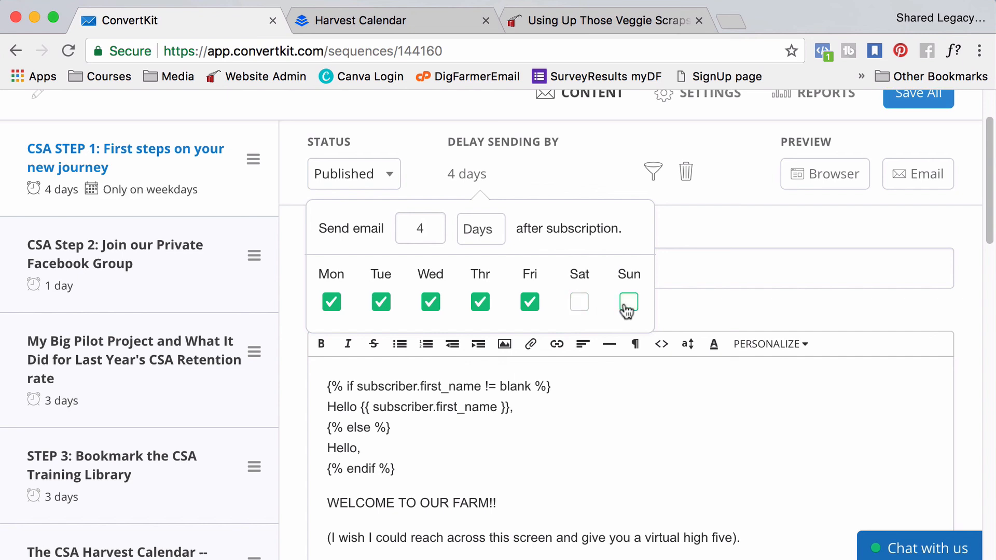
Re-enable Sunday and Saturday as sending days for the CSA STEP 1 email and reset its delay to 0 days.
left_click(628, 306)
left_click(579, 305)
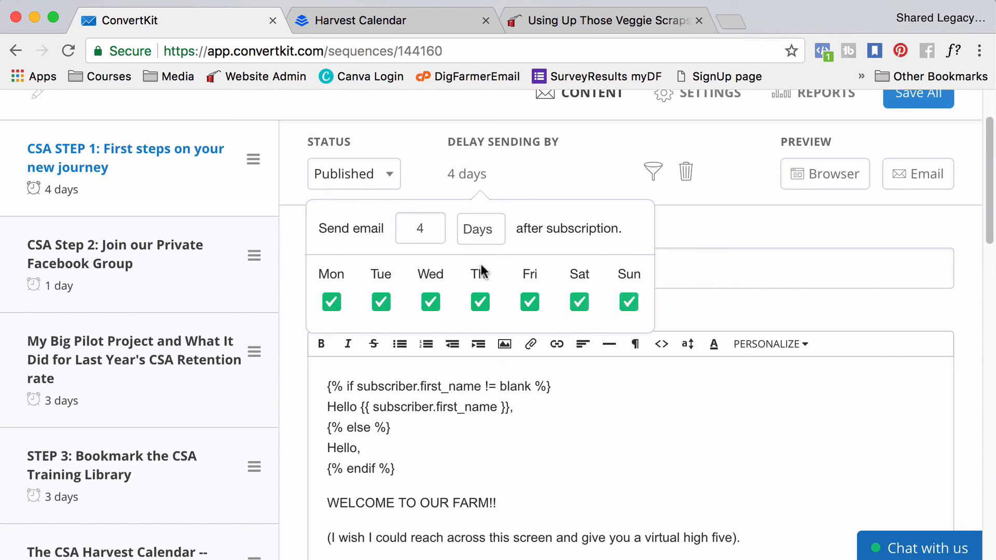
left_click(426, 231)
key("BackSpace")
type("0")
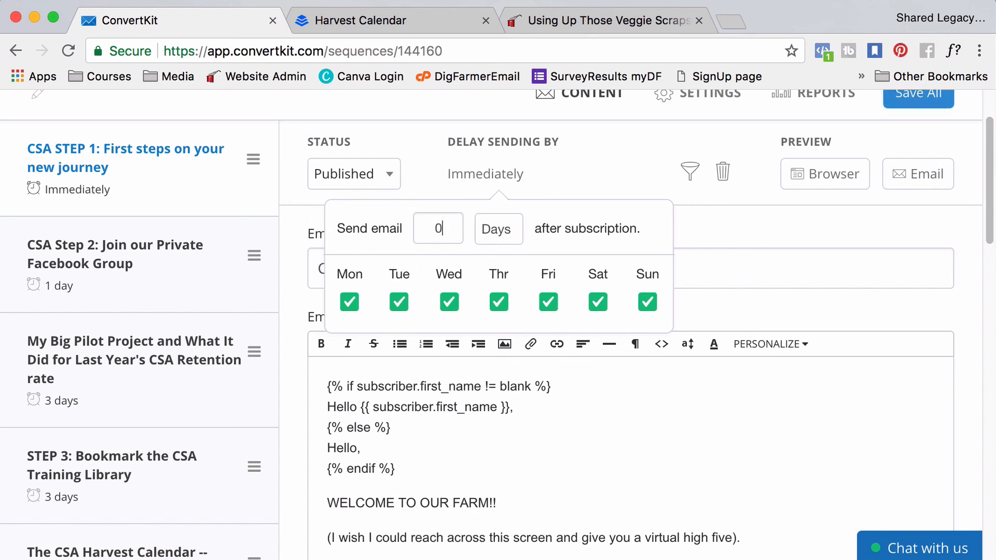
left_click(623, 178)
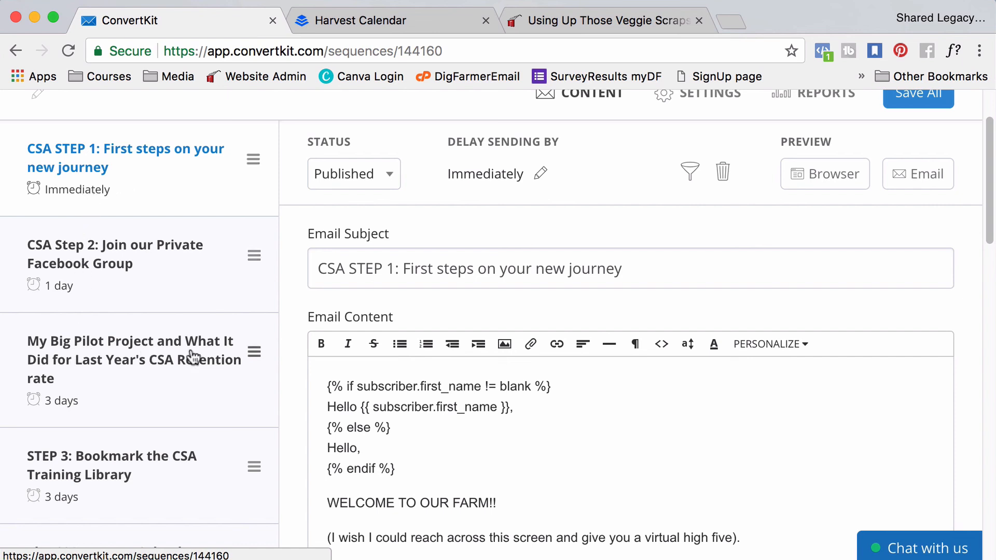
Add a new blank email to the end of the welcome sequence.
scroll(219, 378, "down", 5)
scroll(218, 379, "down", 7)
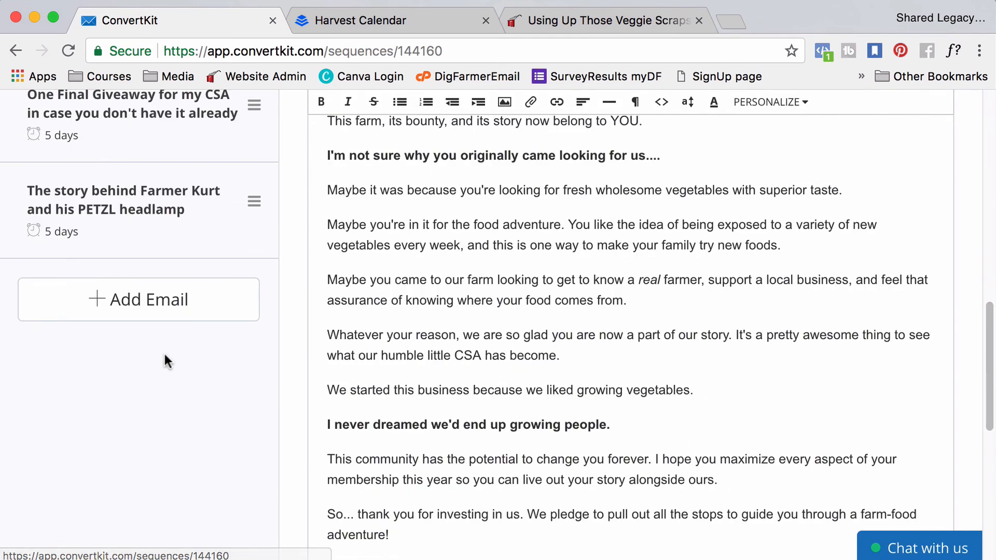
left_click(123, 306)
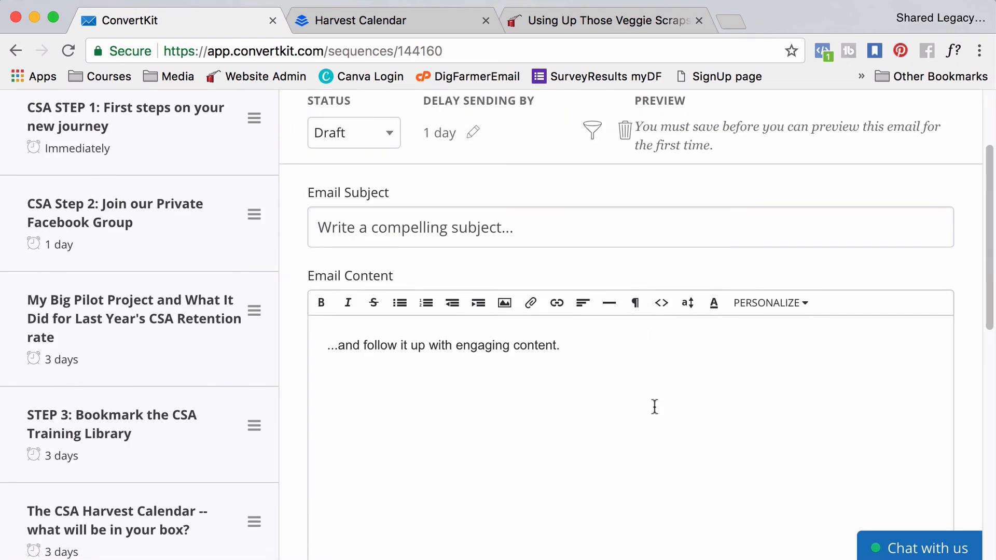
scroll(655, 406, "up", 3)
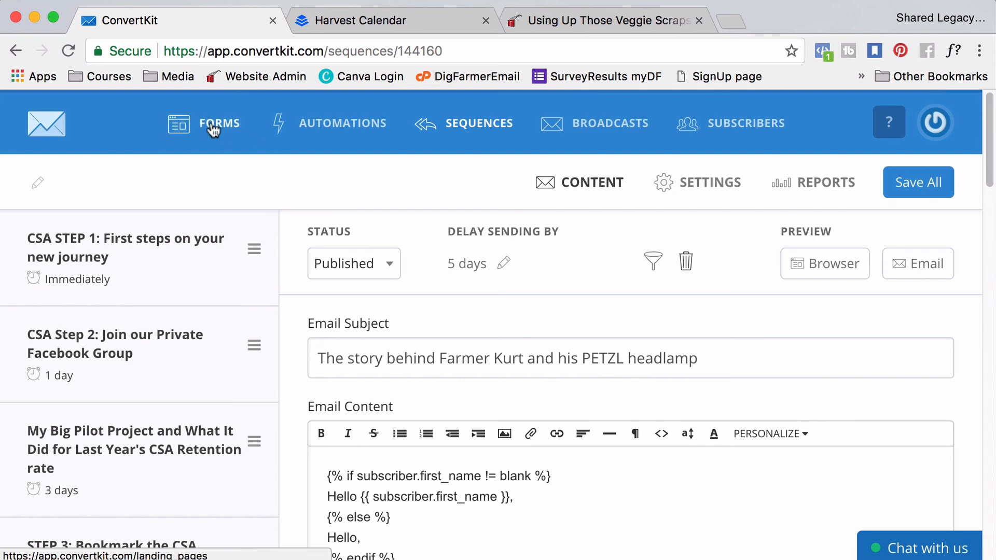
Return to the forms overview and switch to the open blog post about using up veggie scraps.
left_click(213, 129)
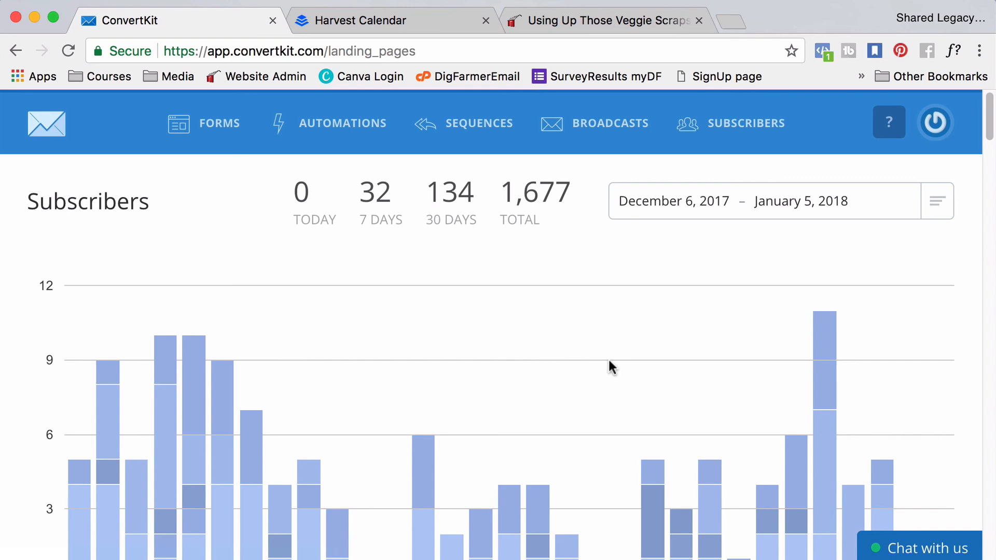
left_click(629, 19)
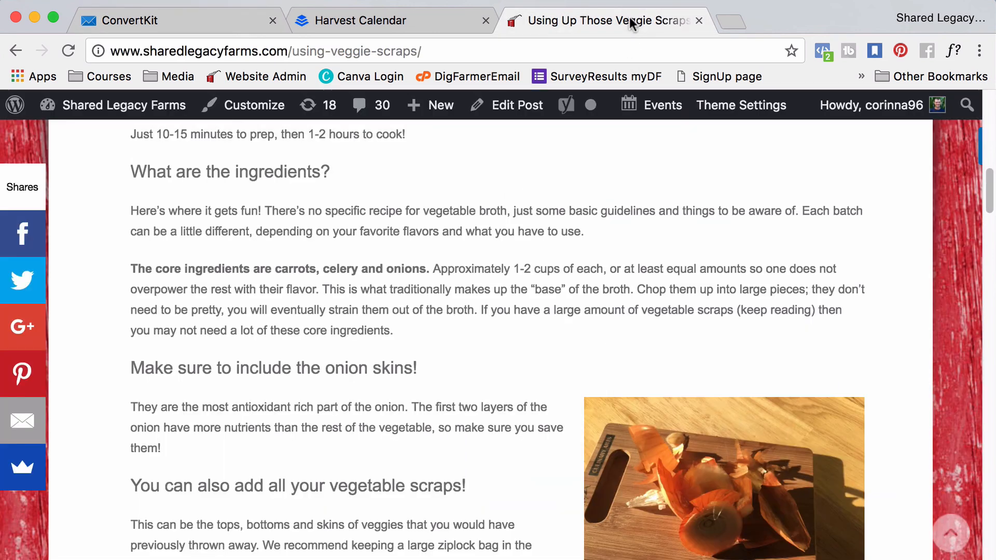
Look through the veggie scraps blog post down to its embedded DIY Vegetable Stock Guide signup form.
scroll(662, 322, "up", 10)
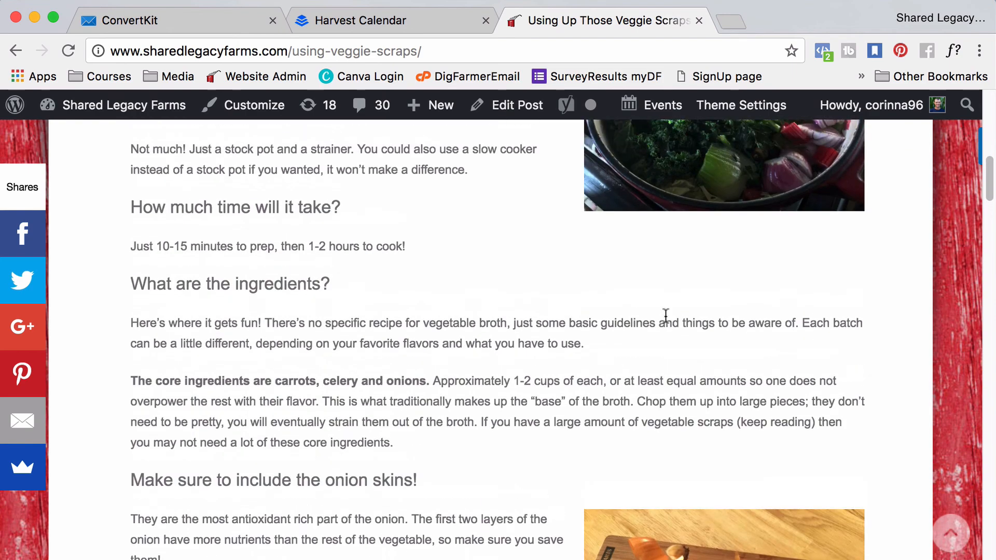
scroll(670, 323, "up", 2)
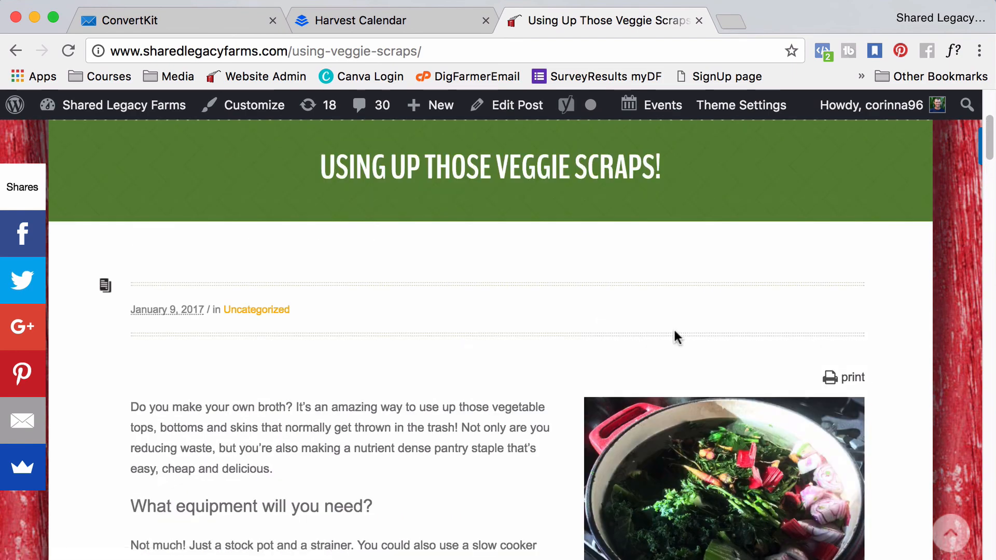
scroll(671, 361, "down", 20)
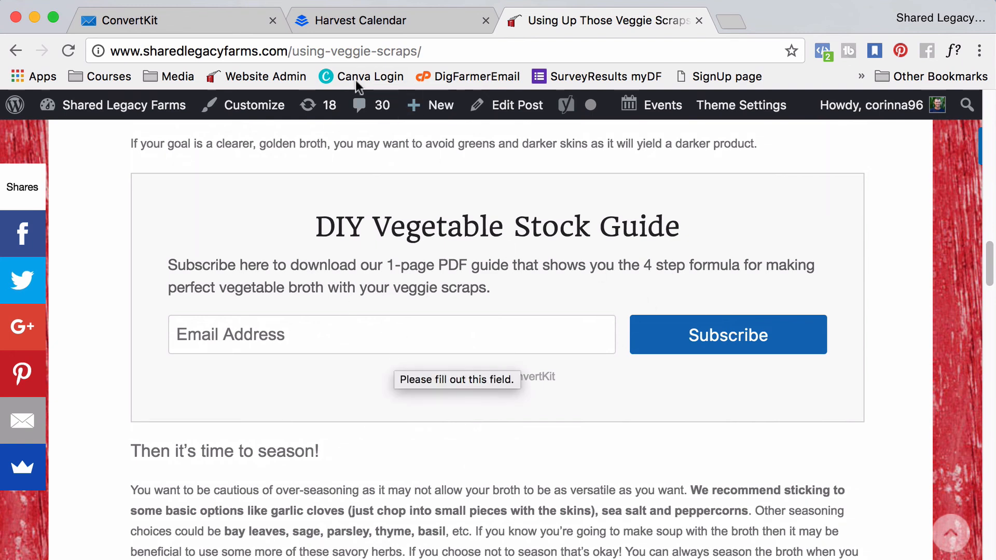
Return to the ConvertKit forms overview and review the form cards' incentives, sequences and conversion figures down to Harvest Calendar.
left_click(210, 23)
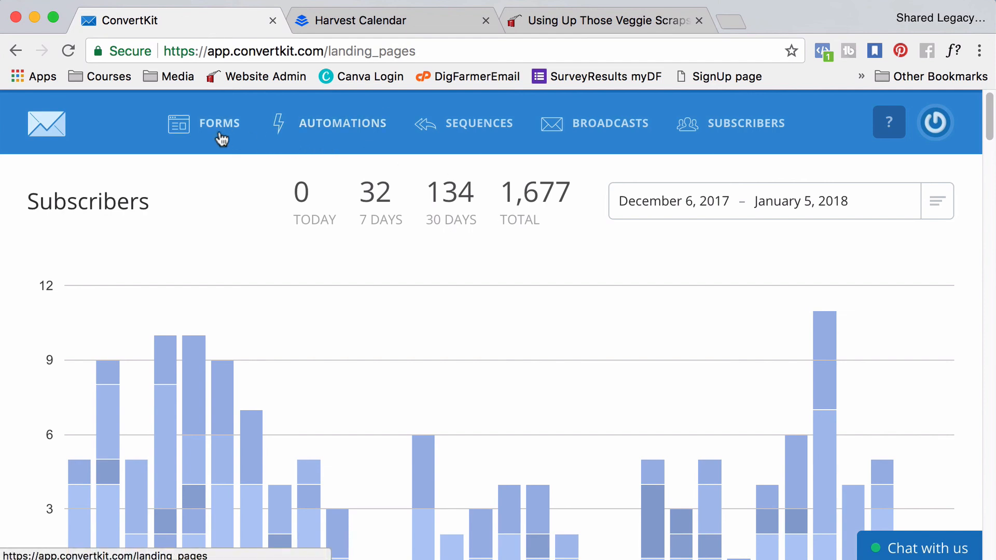
scroll(467, 369, "down", 10)
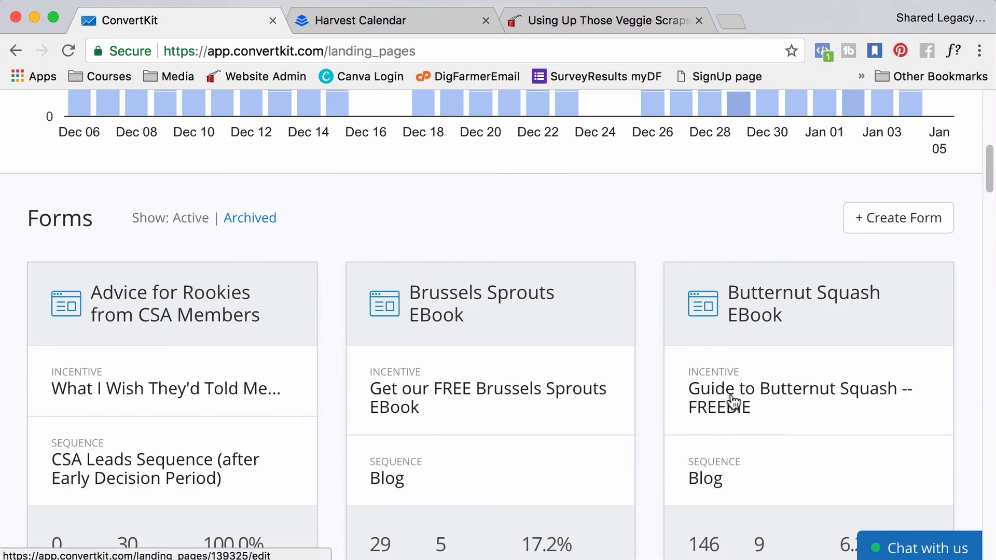
scroll(742, 441, "down", 2)
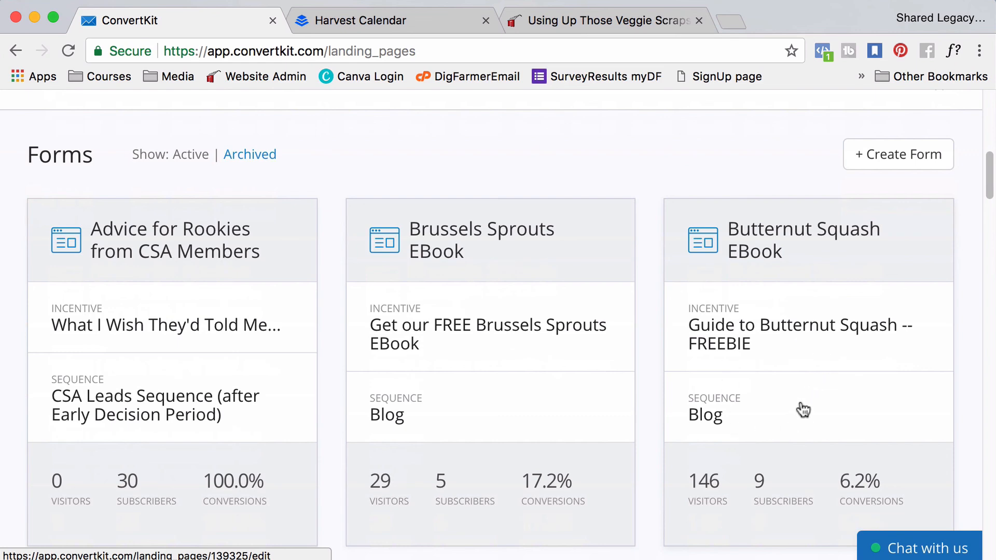
scroll(805, 408, "down", 4)
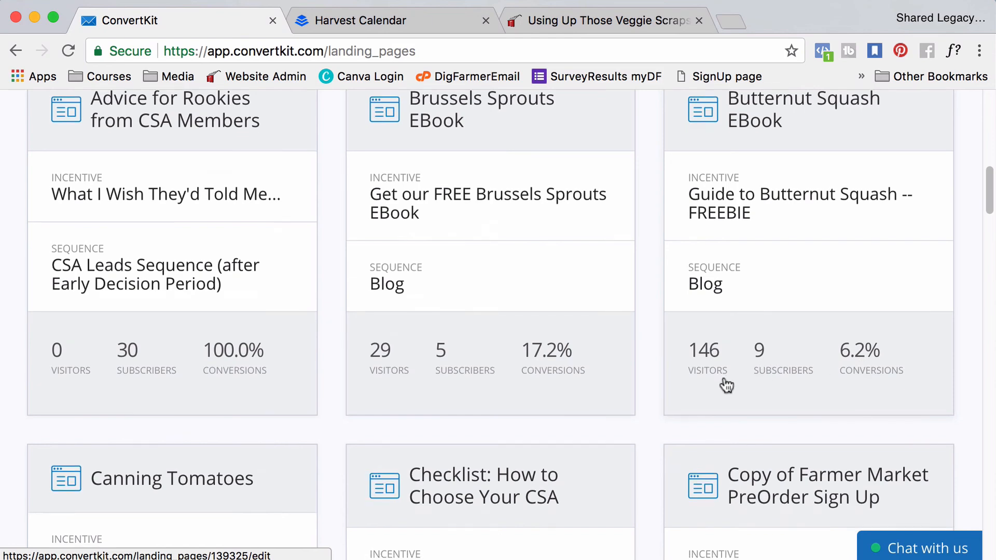
scroll(725, 384, "down", 4)
scroll(725, 384, "down", 10)
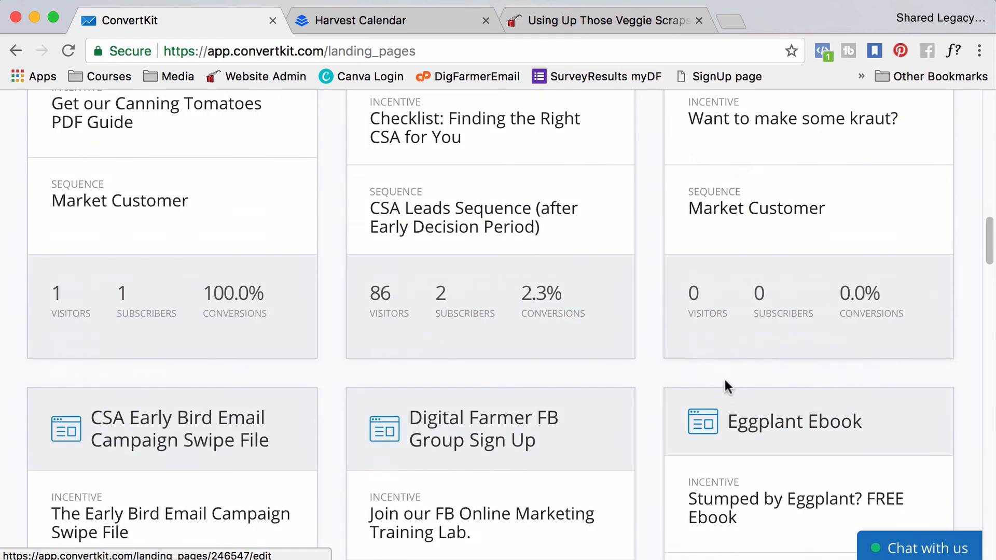
scroll(747, 401, "down", 6)
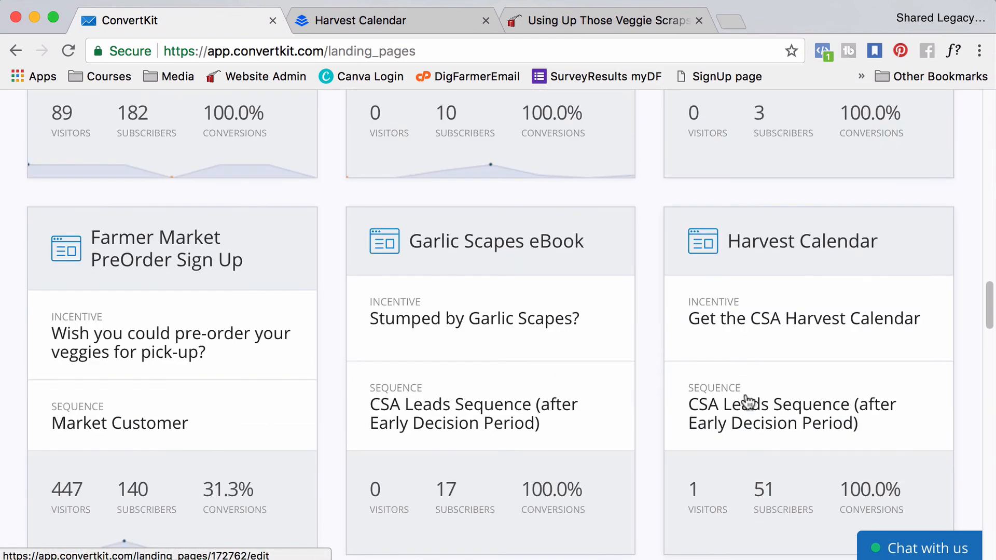
scroll(795, 319, "down", 1)
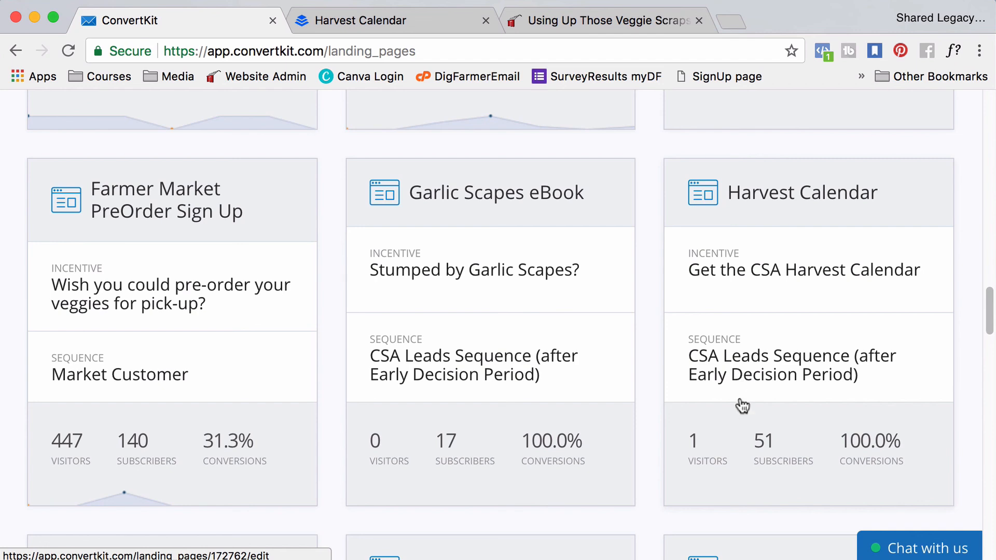
Switch to the CSA Harvest Calendar landing page and examine its description and signup fields.
left_click(414, 21)
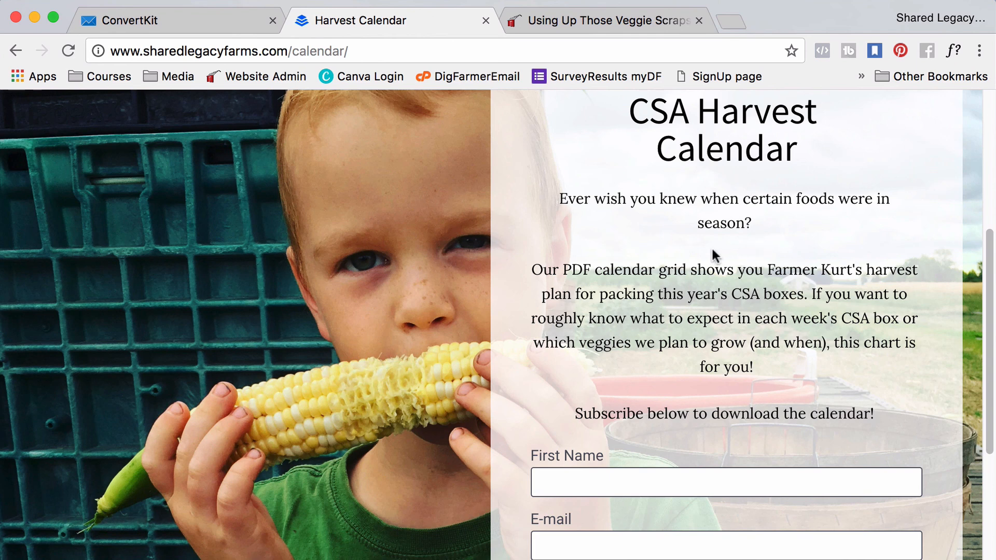
scroll(711, 258, "up", 2)
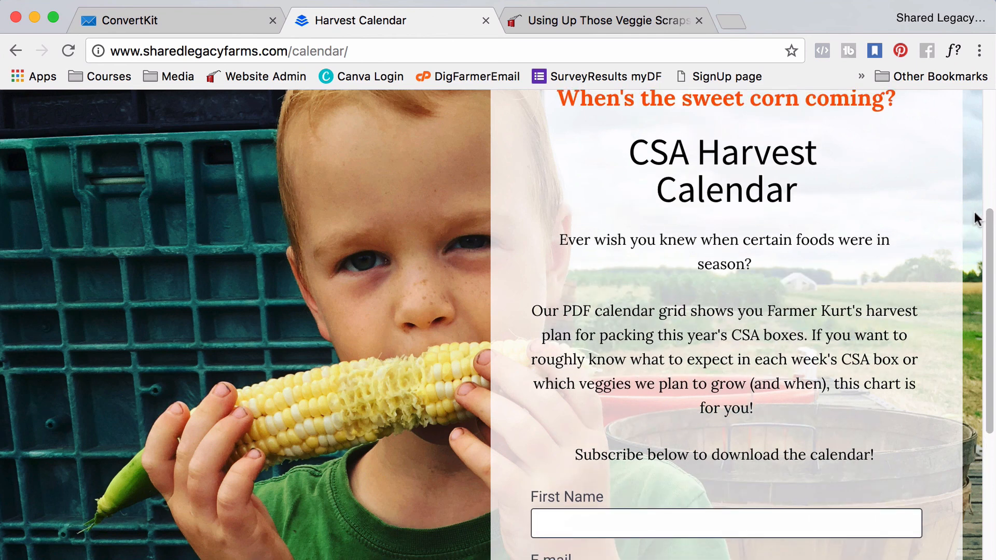
scroll(977, 218, "up", 2)
scroll(978, 218, "up", 2)
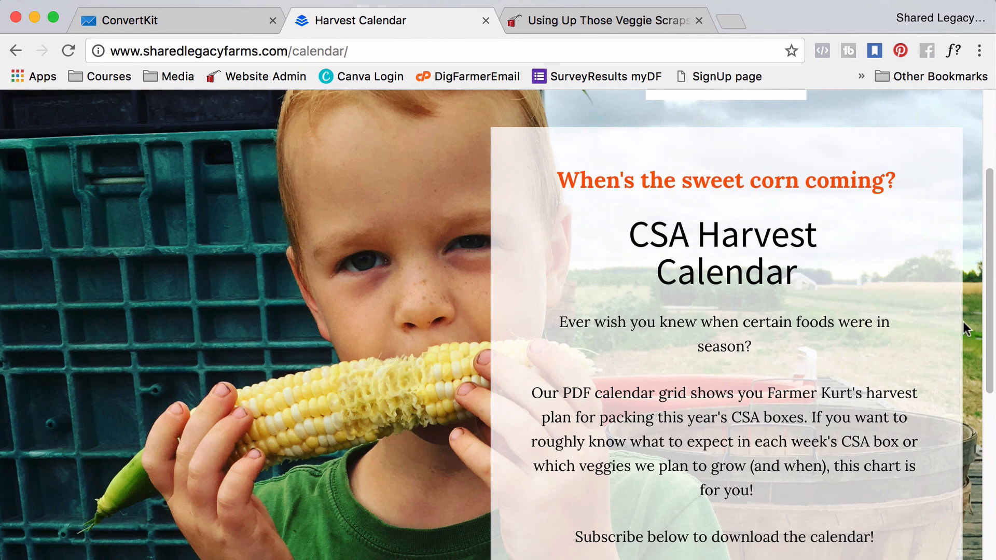
scroll(778, 285, "down", 5)
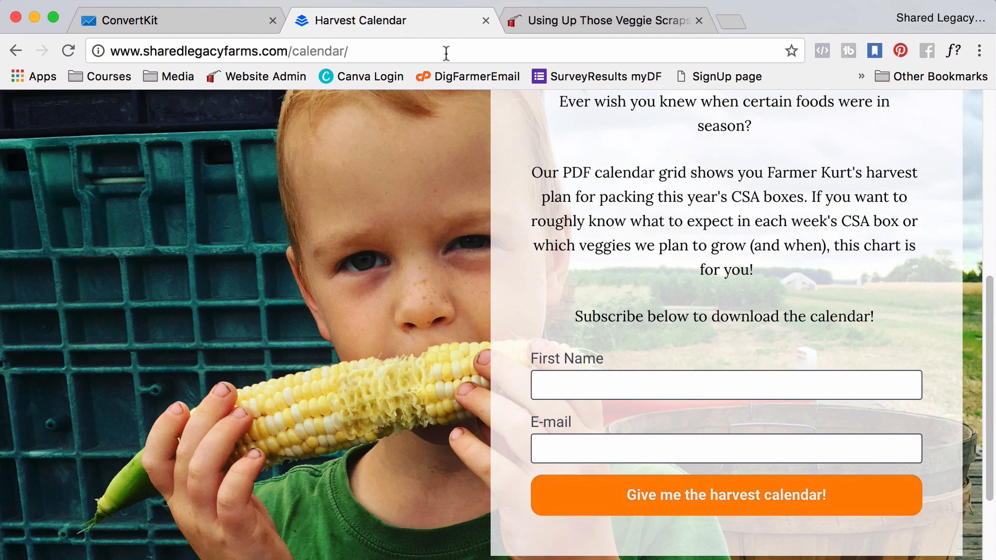
Open the Harvest Calendar form in ConvertKit, show its color style options and compare it with the live landing page.
left_click(229, 23)
left_click(774, 247)
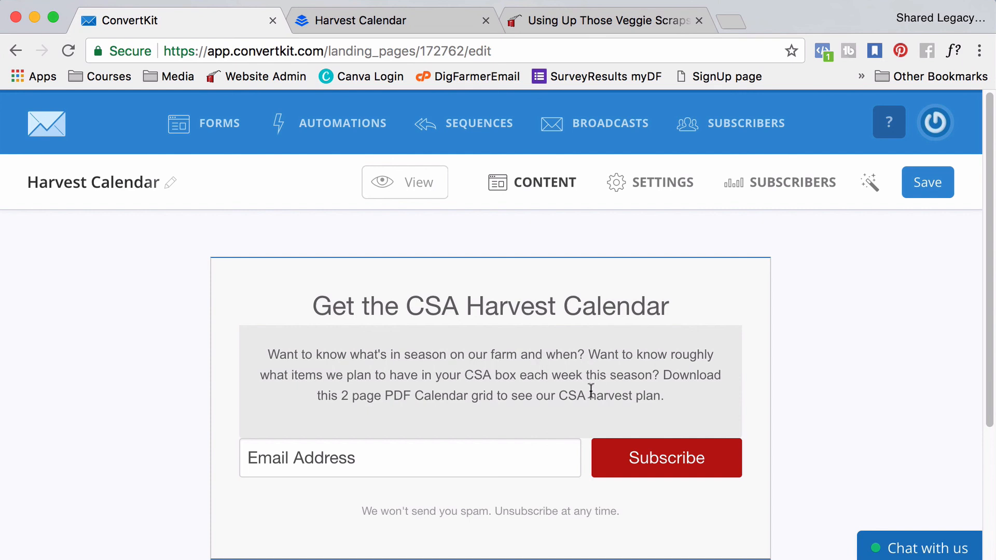
left_click(870, 183)
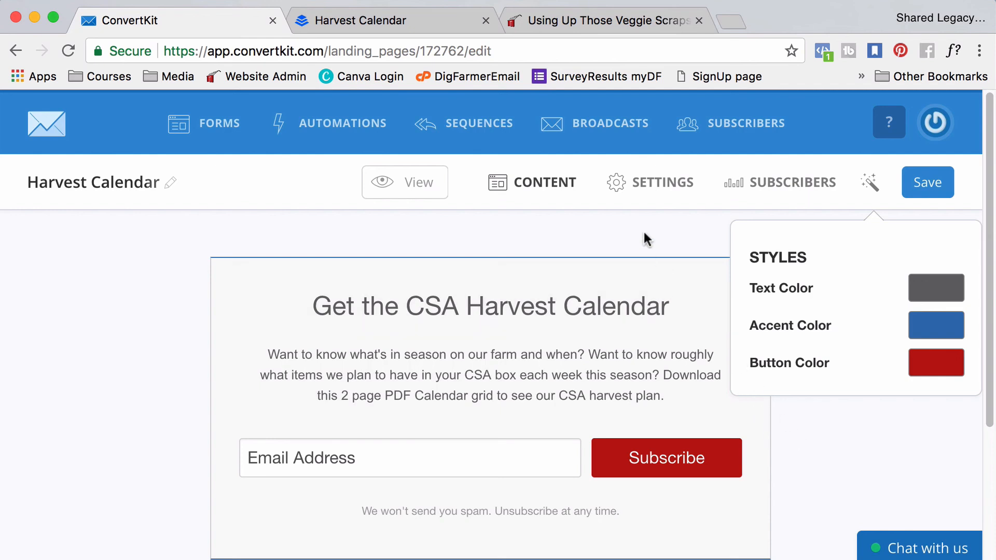
left_click(441, 16)
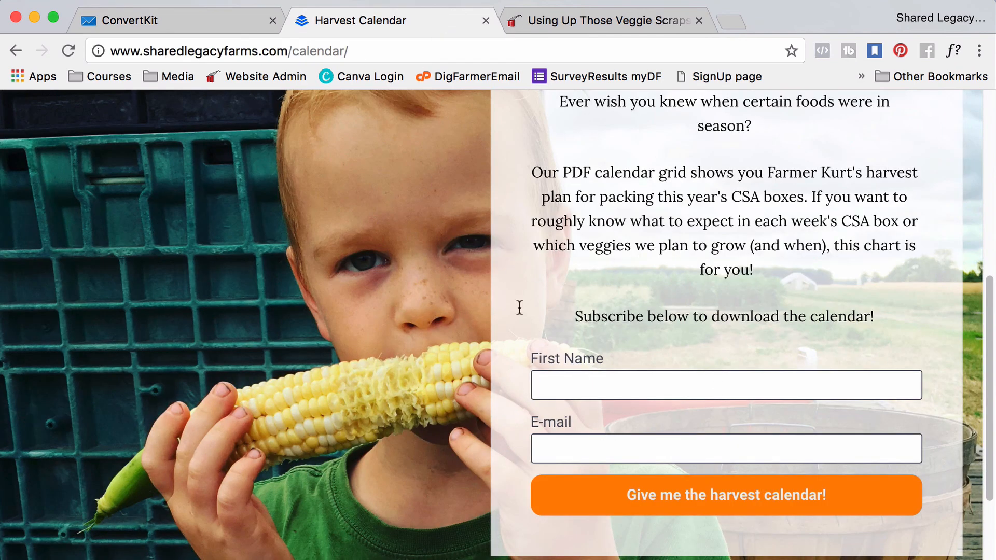
left_click(161, 27)
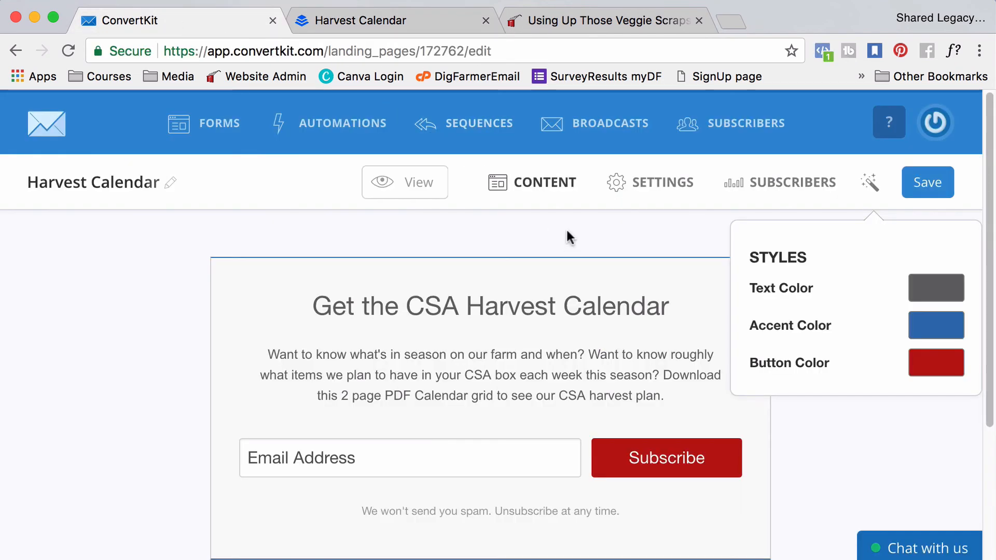
Open the Harvest Calendar form's main settings and review its success message and mandatory sequence options.
left_click(646, 183)
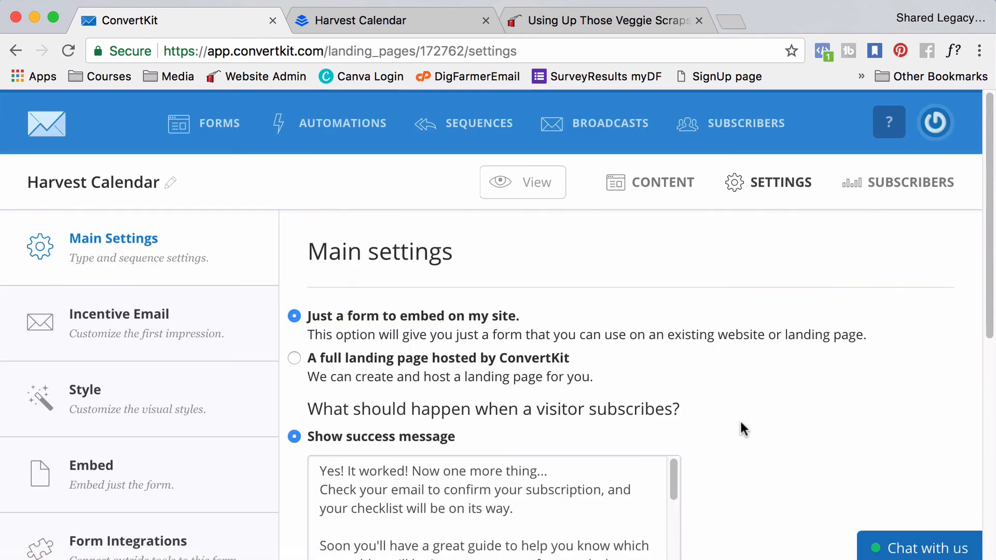
scroll(741, 424, "down", 1)
scroll(741, 425, "down", 6)
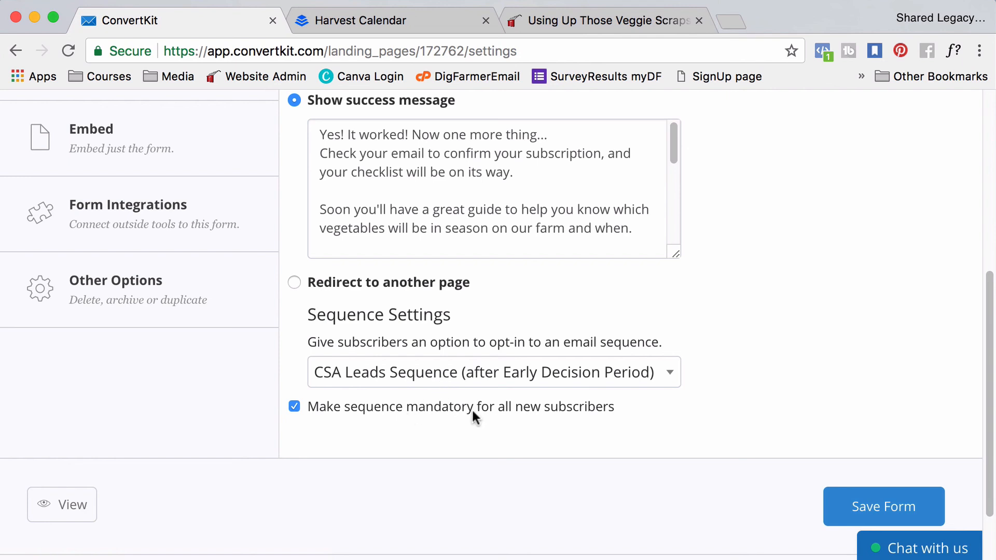
mouse_move(472, 409)
Open the form's incentive email settings and review the confirmation message and the Vegetable_Box_Calendar.pdf download.
scroll(766, 349, "up", 5)
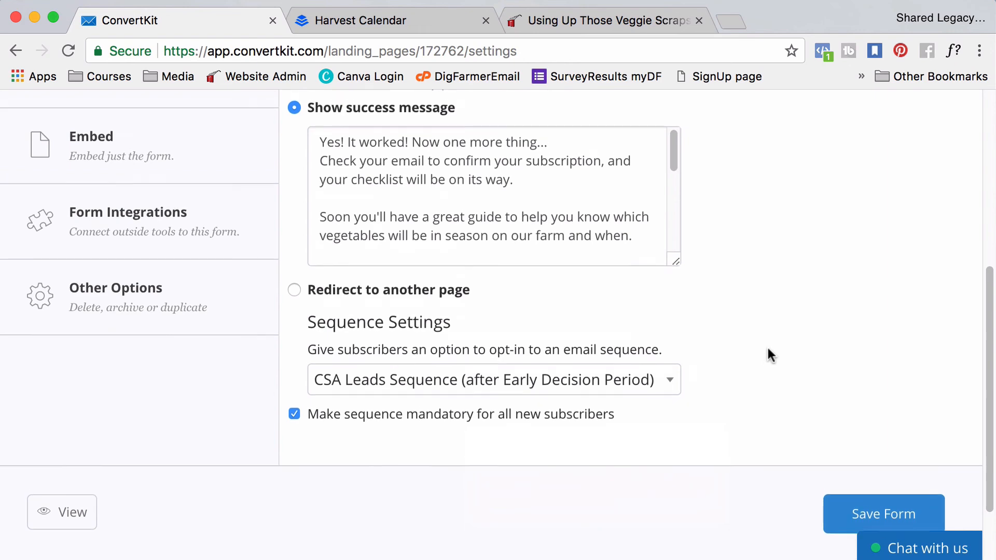
left_click(133, 216)
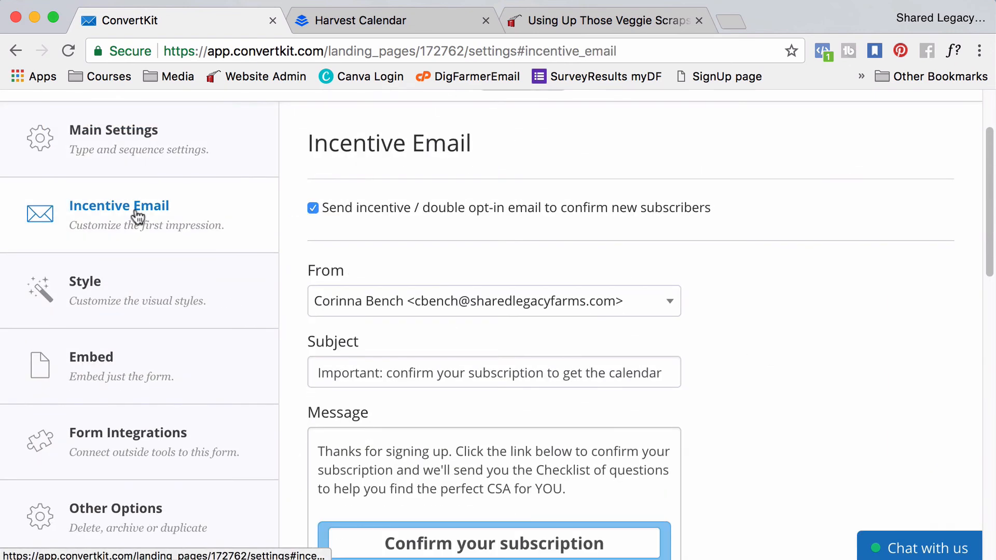
scroll(745, 402, "down", 3)
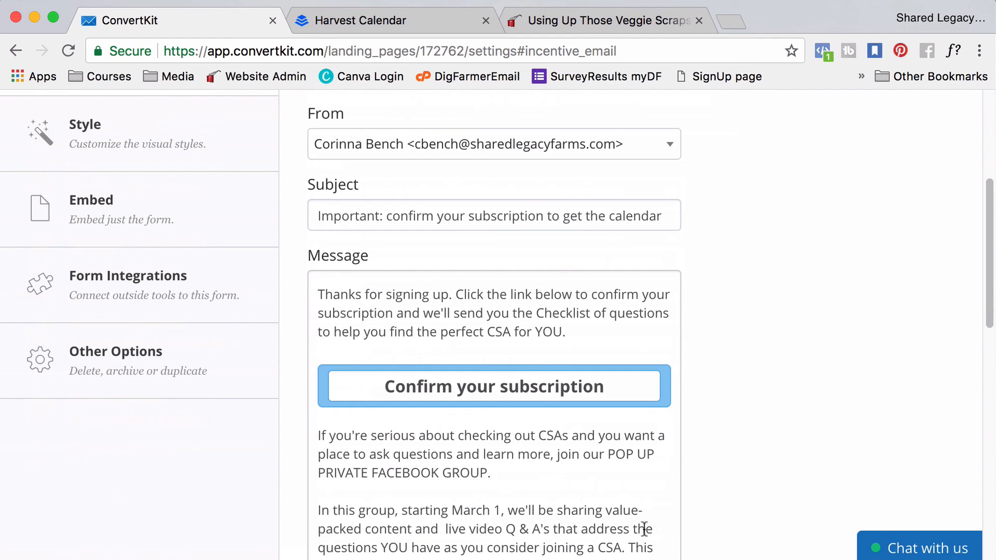
scroll(821, 475, "down", 10)
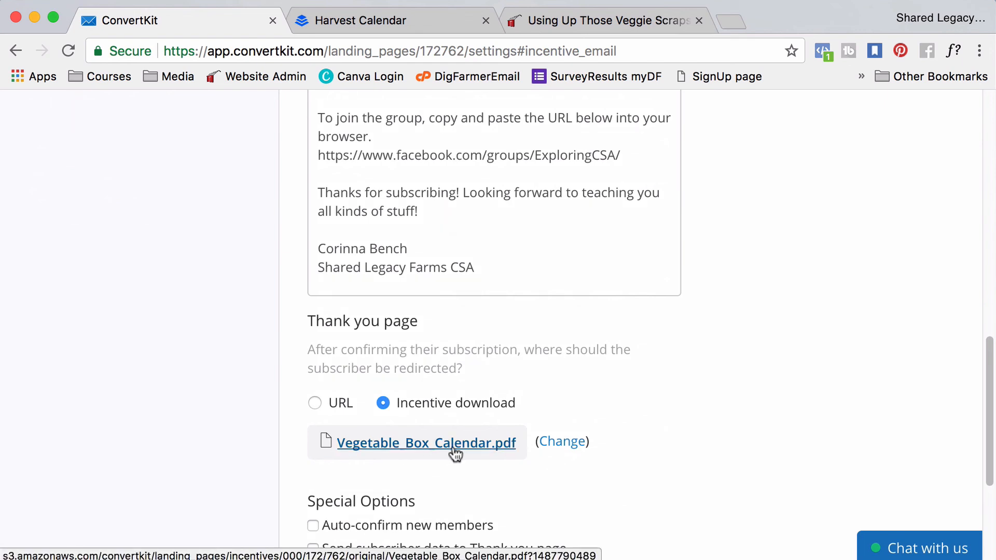
scroll(836, 374, "up", 12)
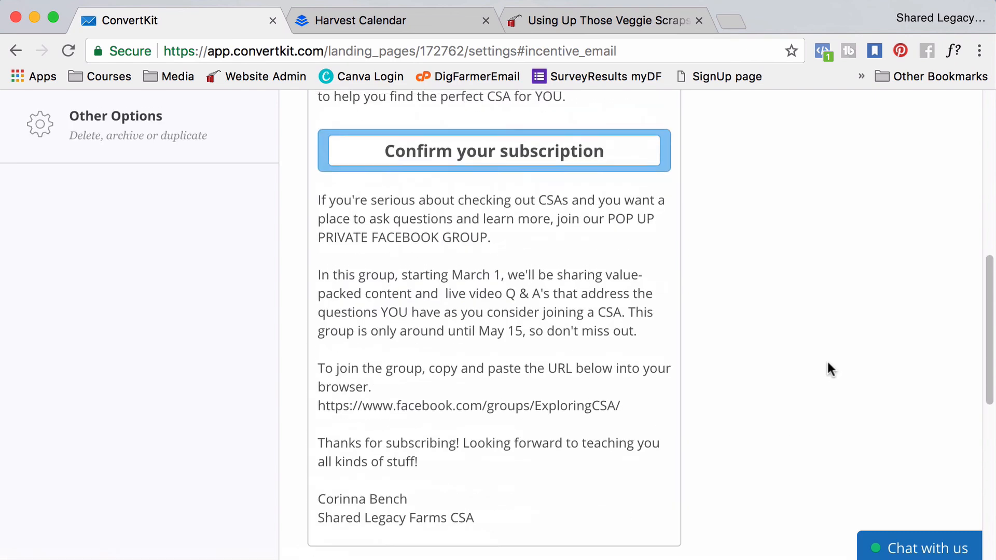
scroll(827, 361, "up", 4)
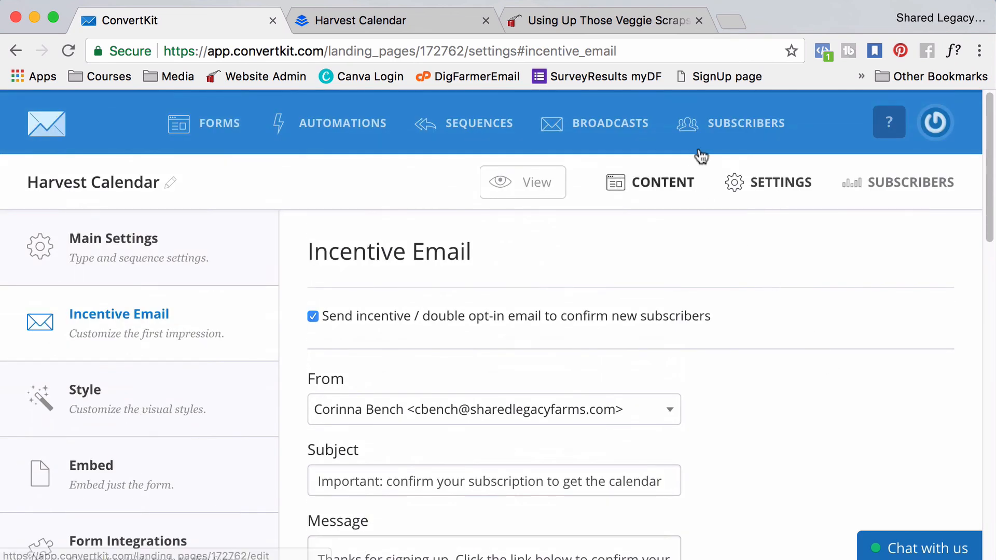
Open the subscribers list and review its subscriber status filter choices and the available tags.
left_click(744, 129)
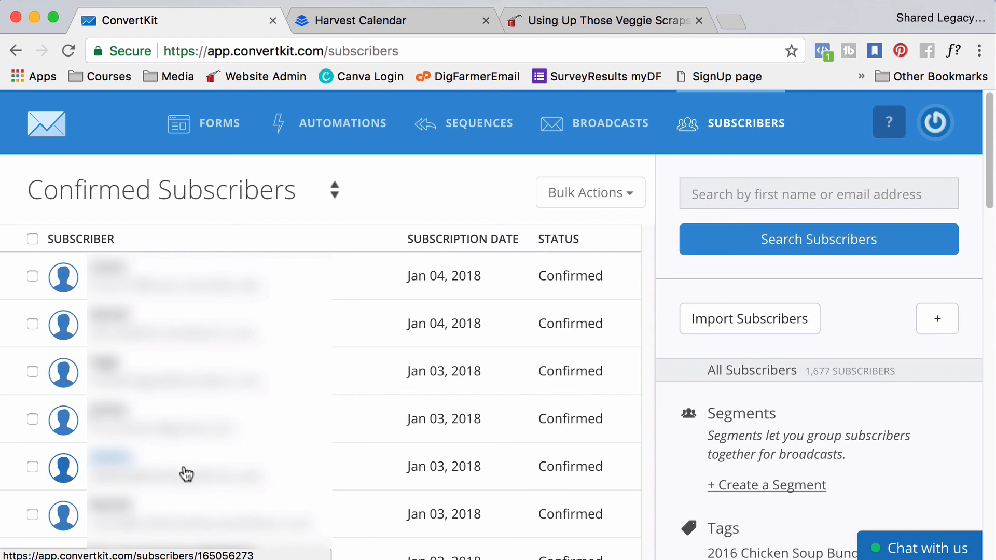
left_click(333, 190)
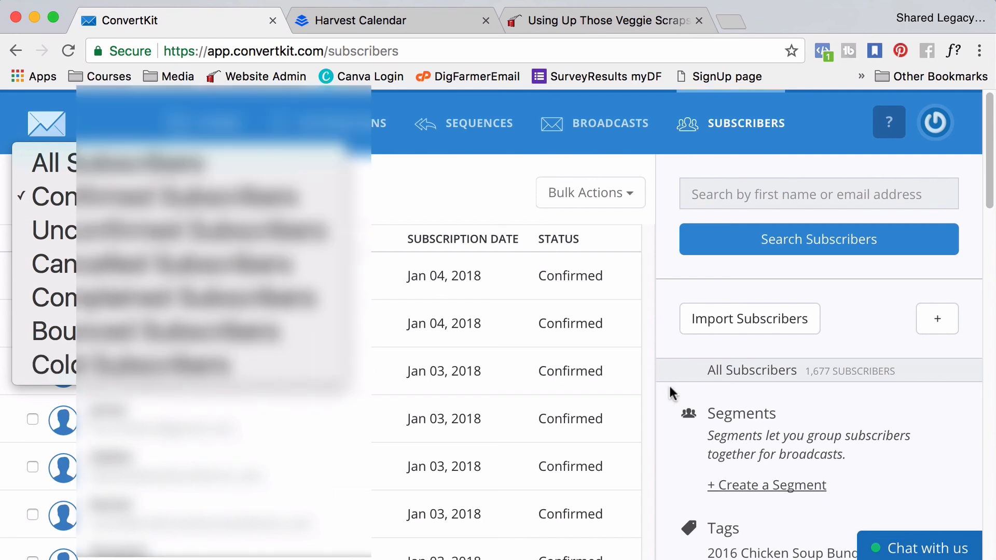
left_click(903, 417)
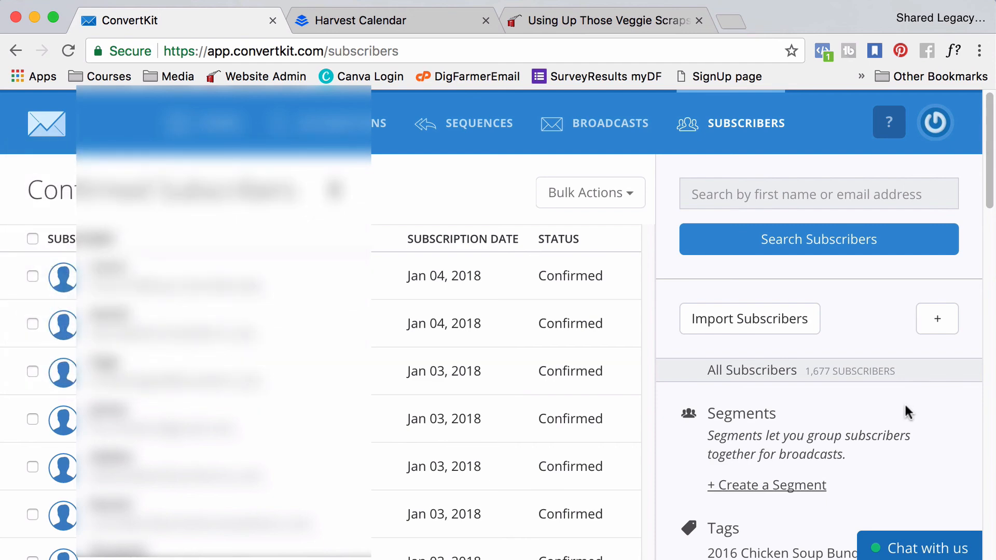
scroll(906, 408, "down", 10)
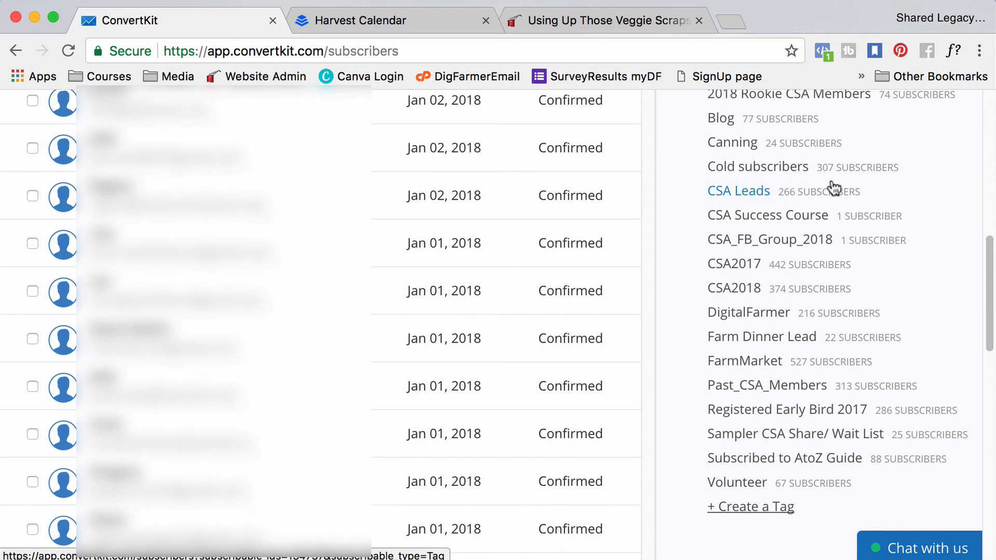
scroll(835, 187, "up", 10)
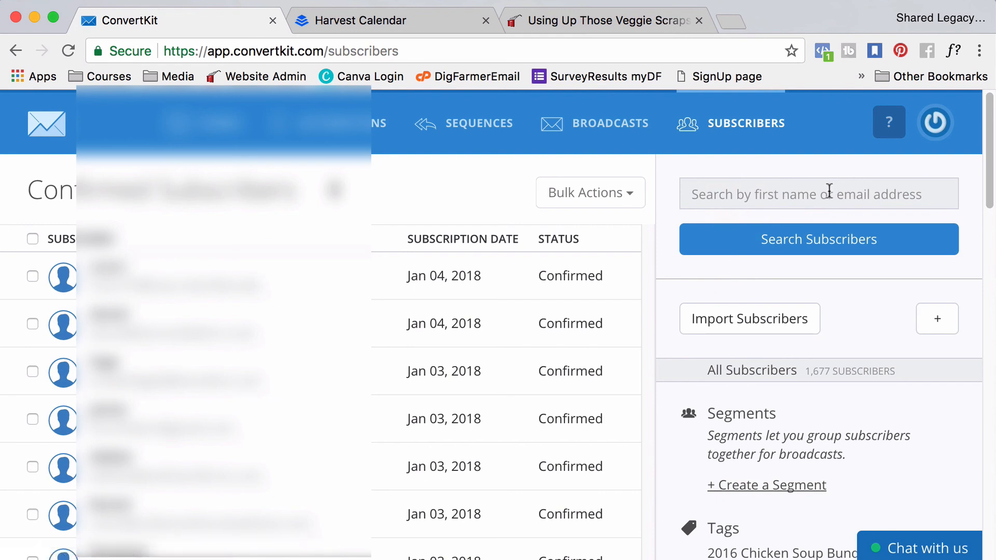
Search the subscribers by a subscriber's first name and open the matching profile.
left_click(830, 192)
type("nike")
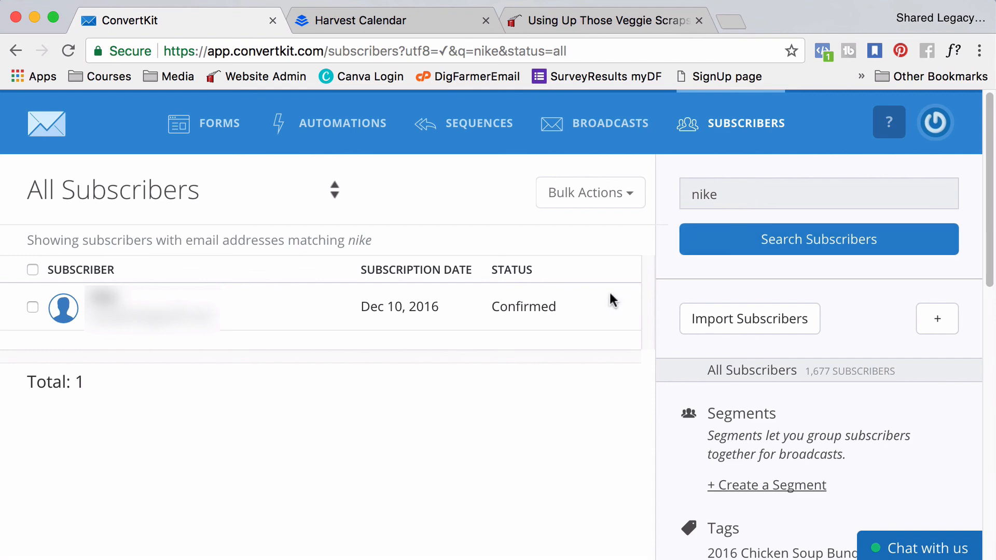
left_click(97, 303)
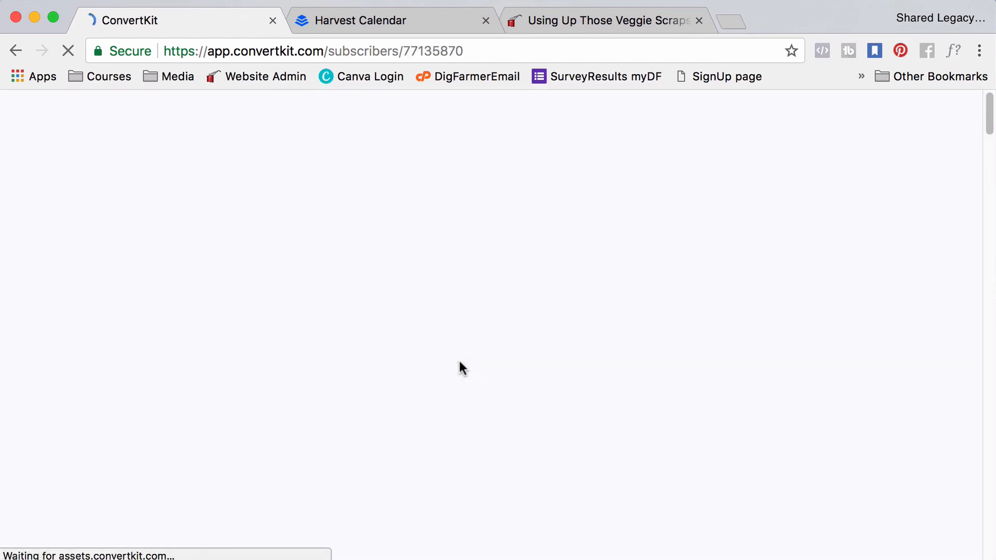
Review the subscriber's forms, sequences, tags and email history, checking when the December 27 broadcast was clicked.
scroll(613, 386, "down", 1)
scroll(618, 384, "down", 5)
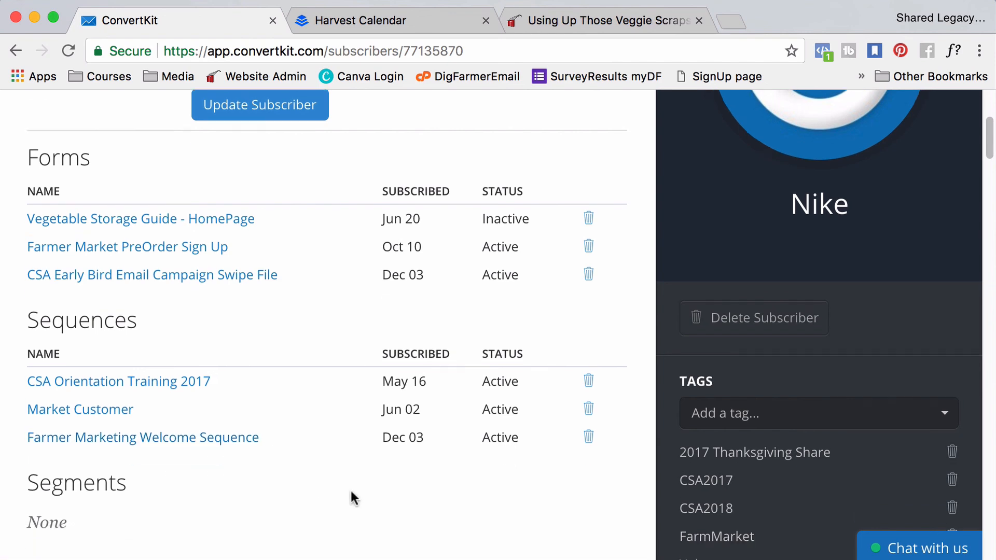
scroll(350, 488, "down", 6)
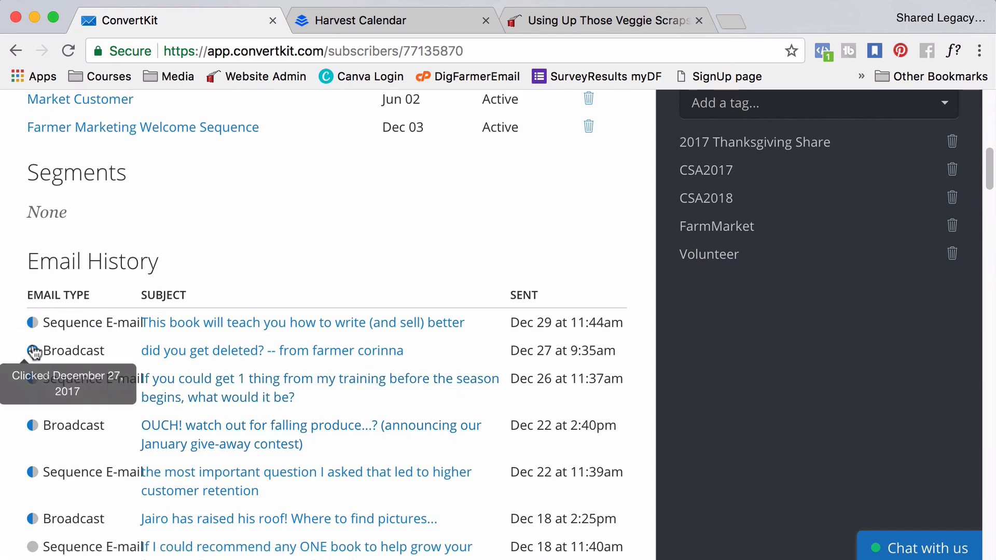
Open the list of all broadcasts and review the open rates, click rates and recipients of past emails.
scroll(804, 294, "up", 3)
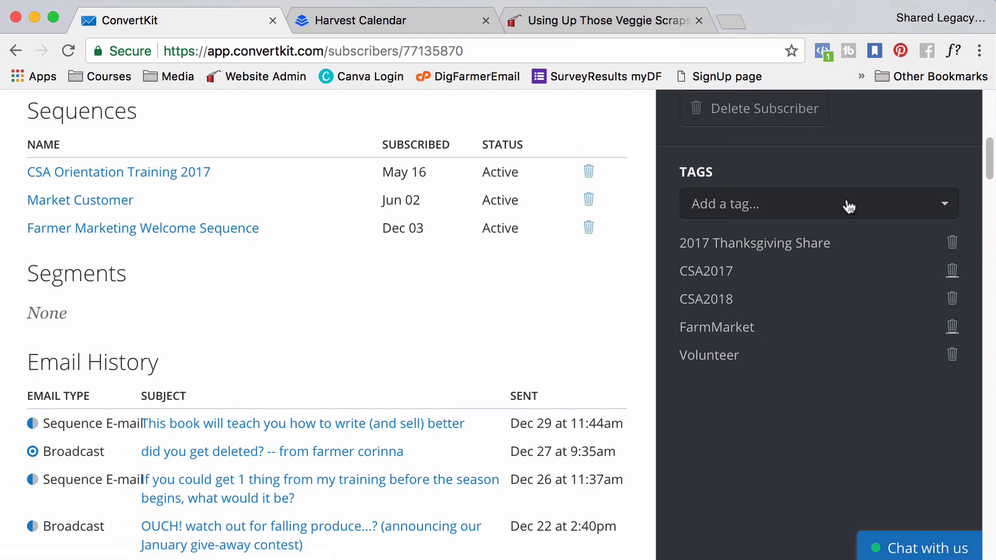
scroll(726, 171, "up", 10)
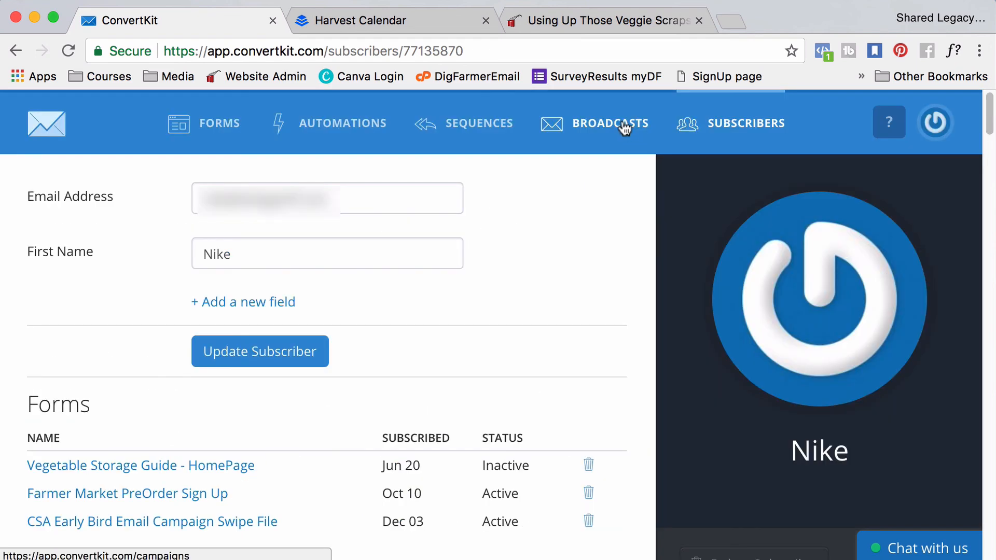
left_click(624, 127)
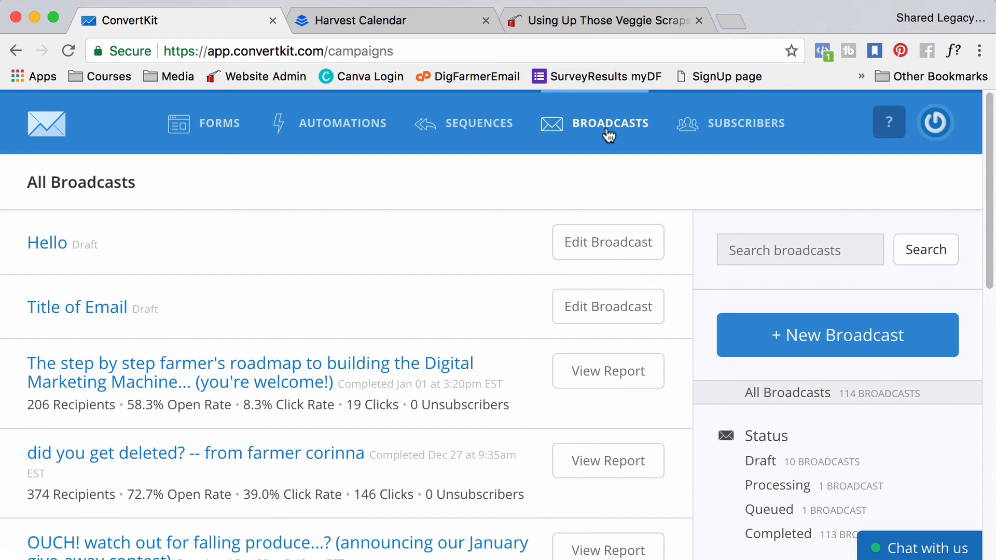
scroll(348, 350, "down", 5)
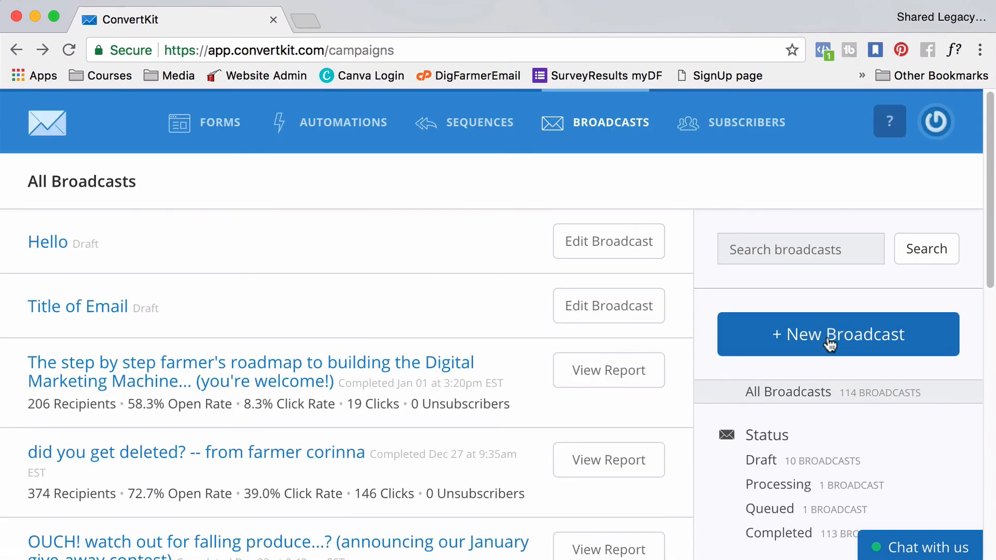
Create a new broadcast and remove the All Subscribers filter from its recipients.
left_click(815, 338)
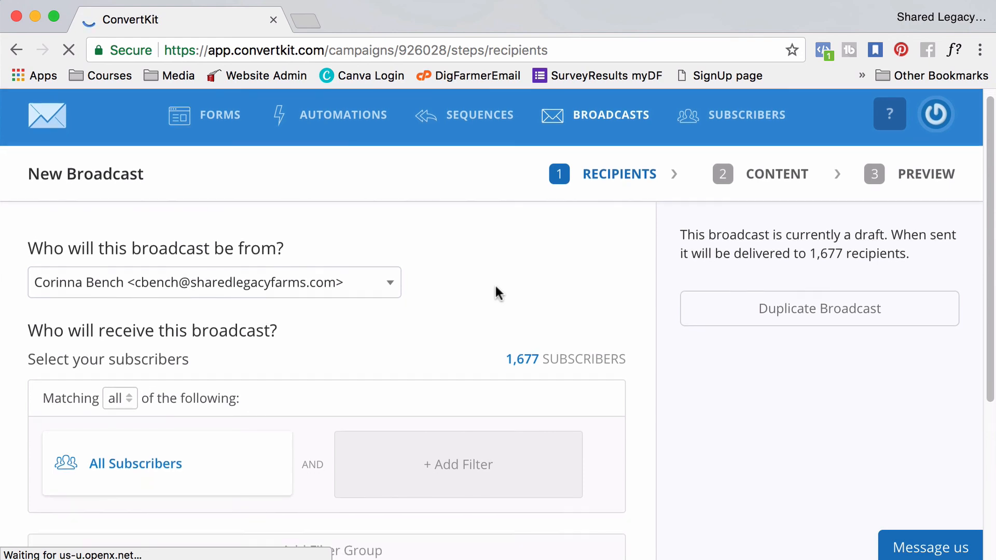
scroll(495, 287, "down", 3)
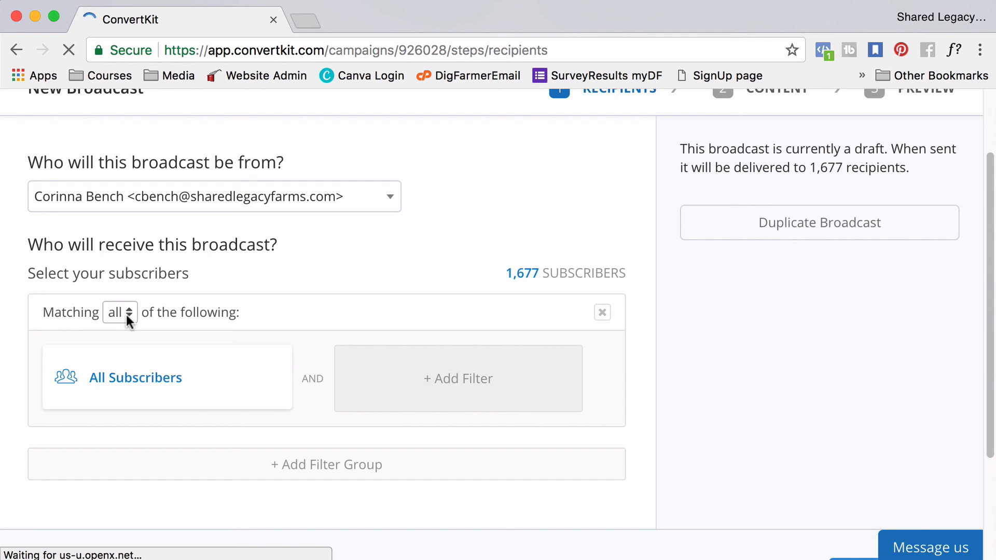
left_click(280, 362)
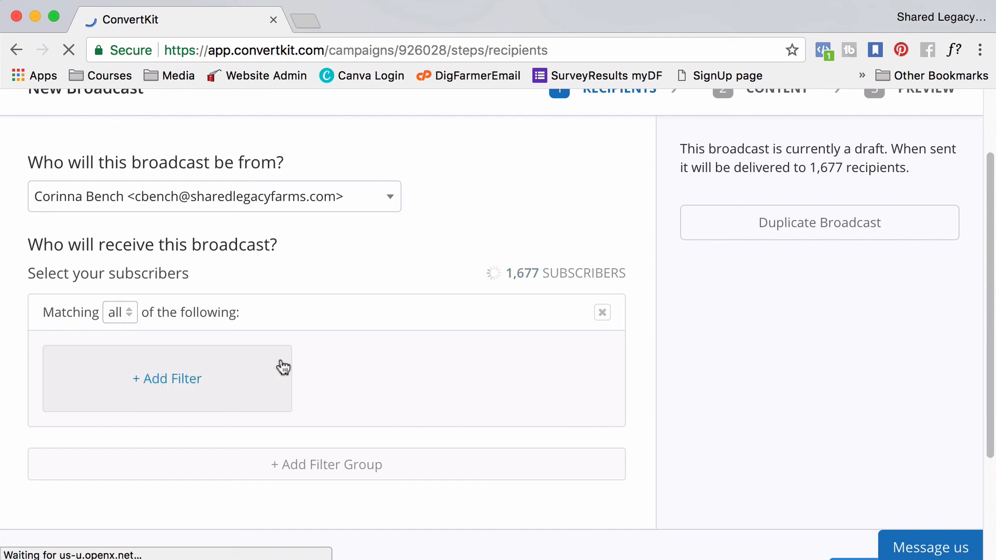
Add a recipient filter for people subscribed to the FarmMarket tag.
left_click(192, 378)
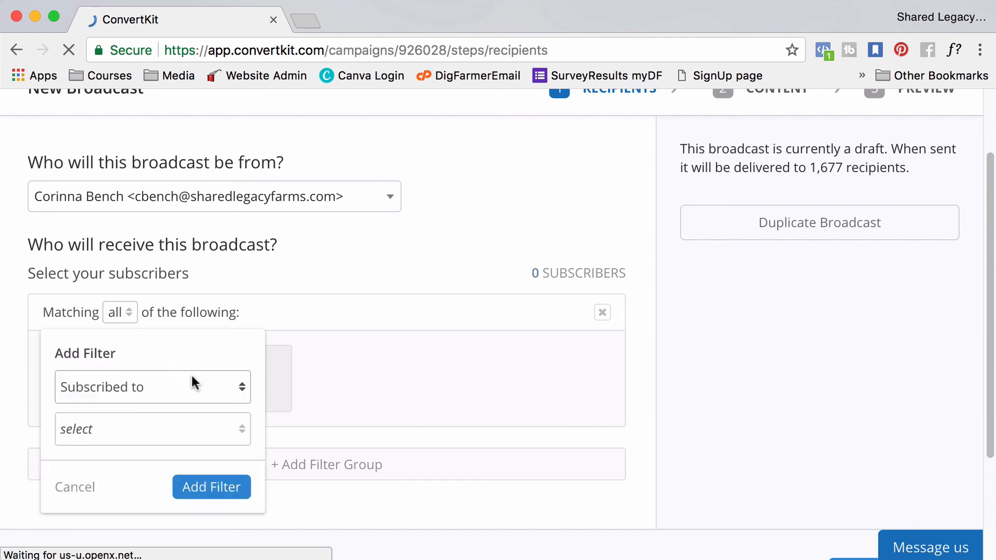
left_click(230, 434)
left_click(127, 510)
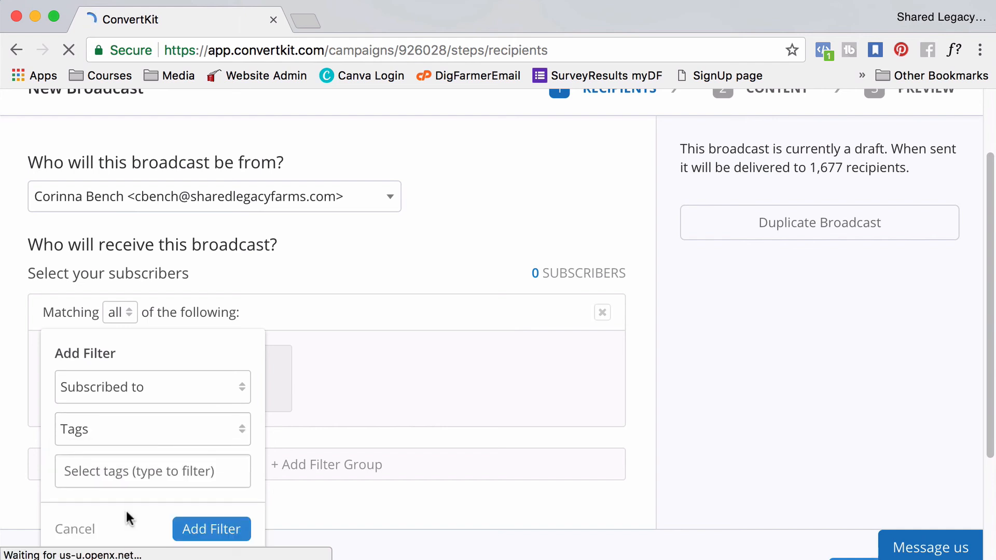
left_click(136, 470)
type("farm")
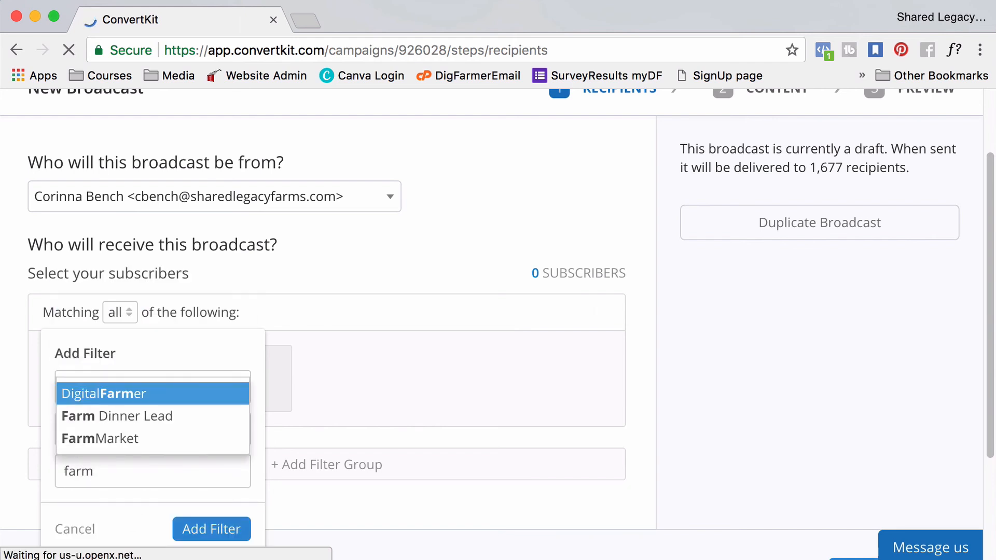
left_click(157, 440)
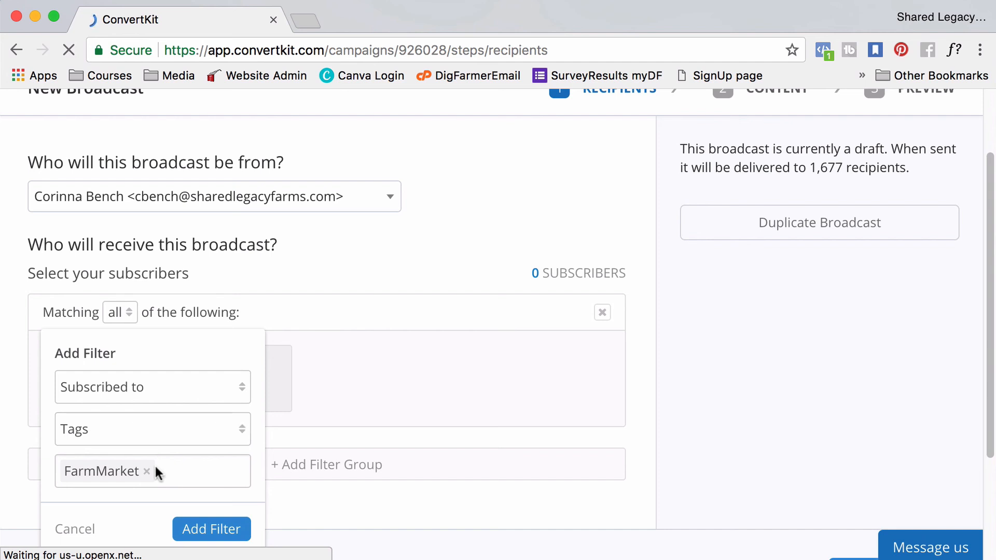
scroll(154, 467, "down", 3)
left_click(191, 458)
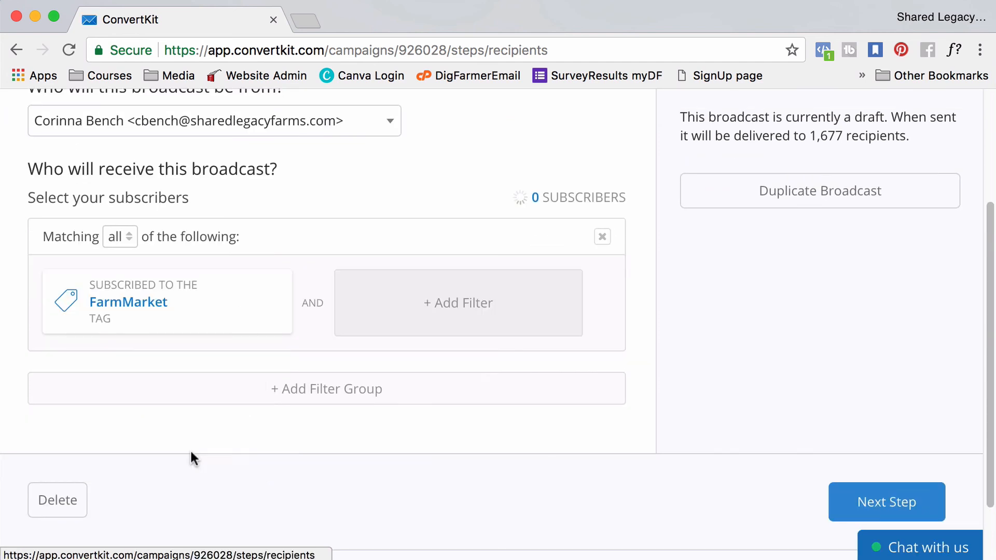
Add a second recipient filter group and set it to match none of its filters.
left_click(183, 394)
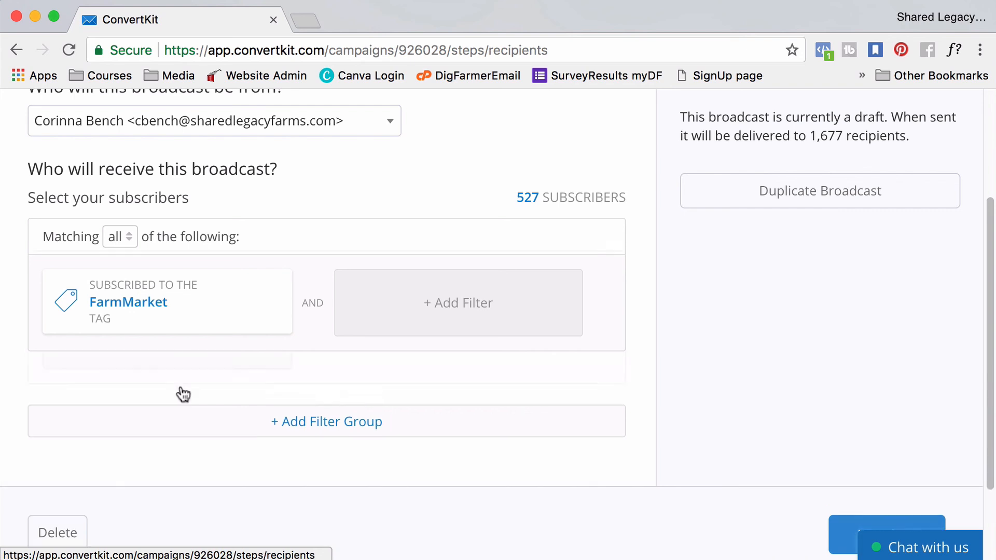
left_click(137, 395)
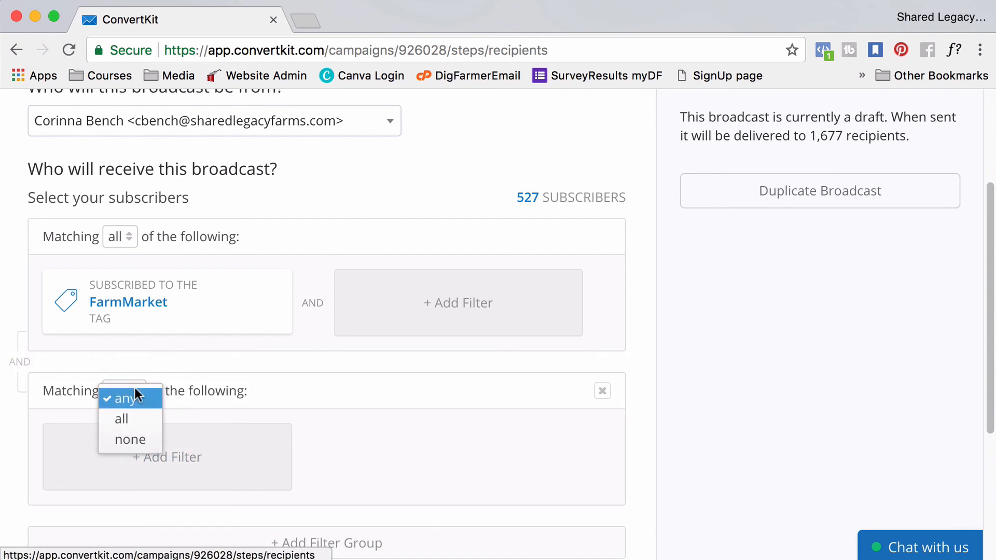
left_click(137, 437)
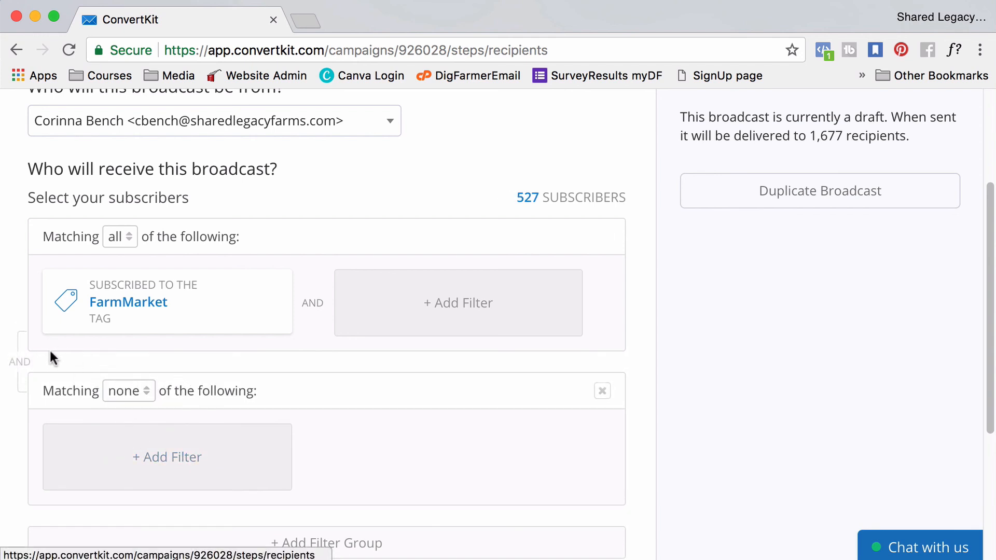
Add a subscribed-to filter for the CSA2018 tag to the second group to exclude those members.
left_click(180, 464)
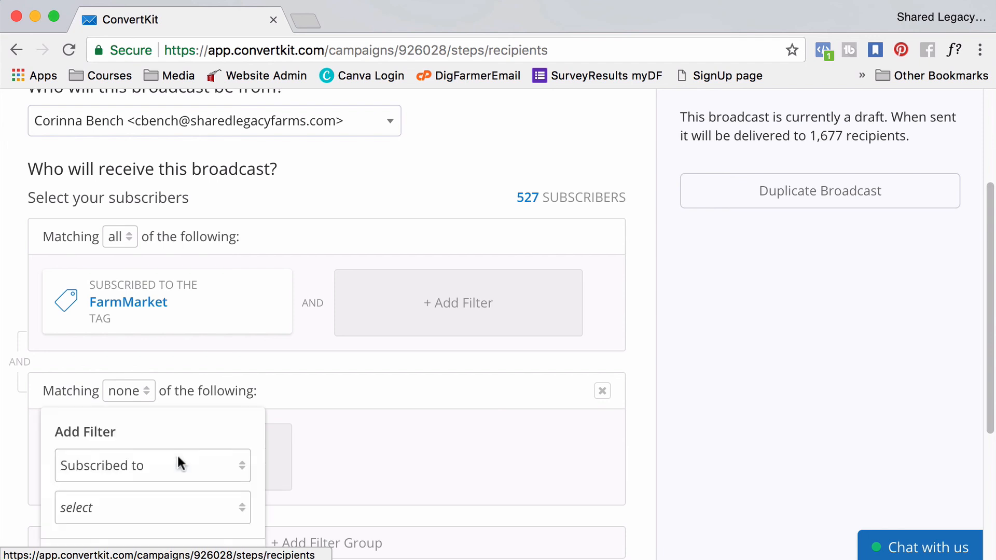
left_click(230, 511)
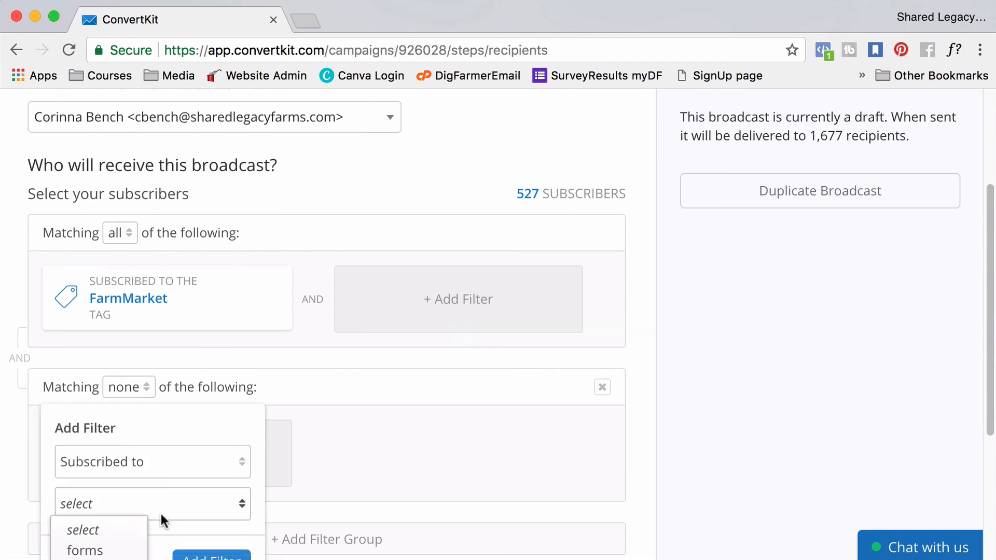
scroll(159, 511, "down", 2)
left_click(127, 542)
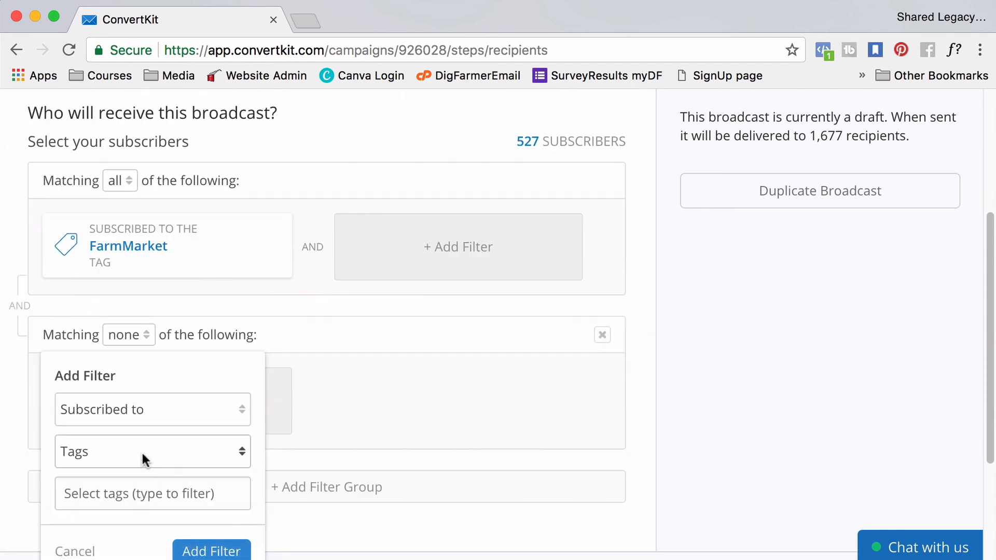
left_click(143, 491)
type("csa")
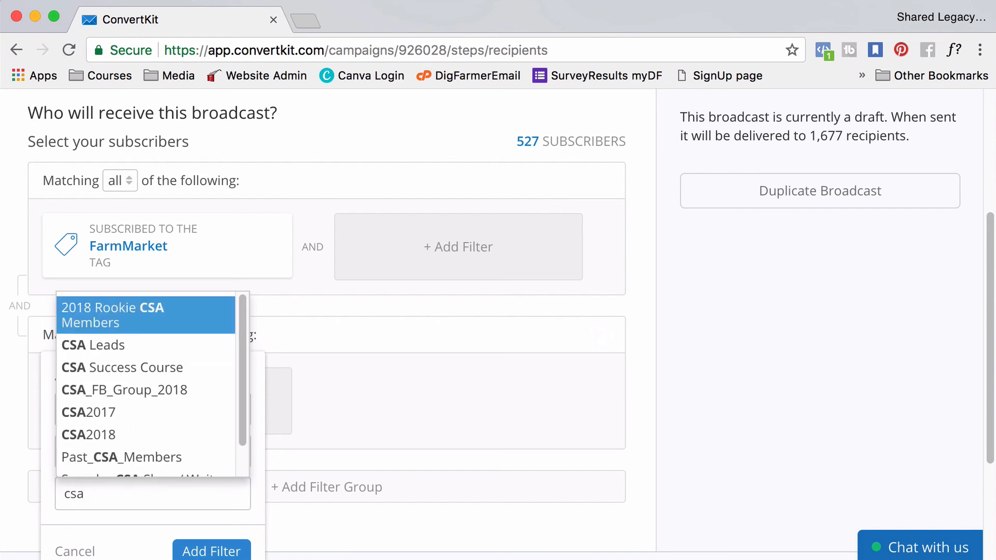
left_click(150, 434)
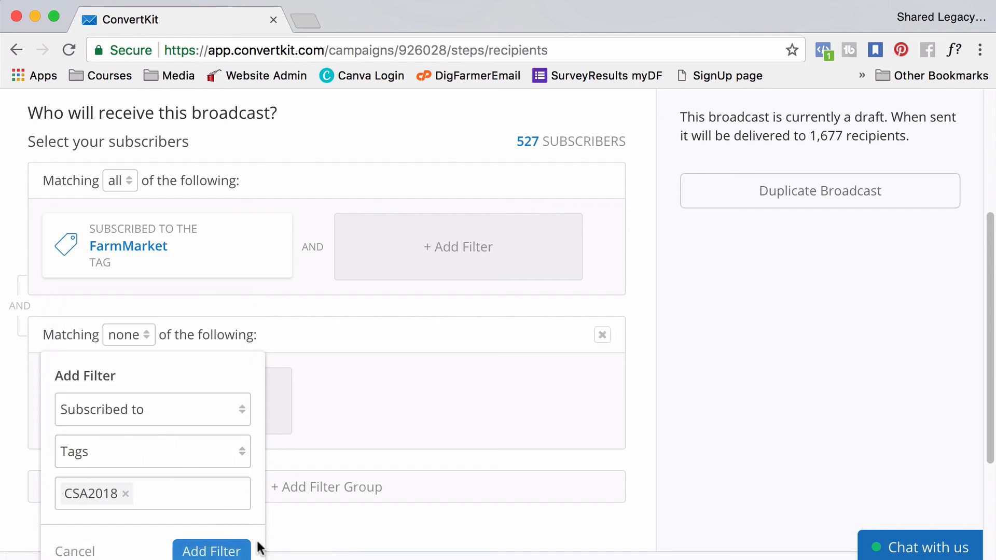
left_click(236, 550)
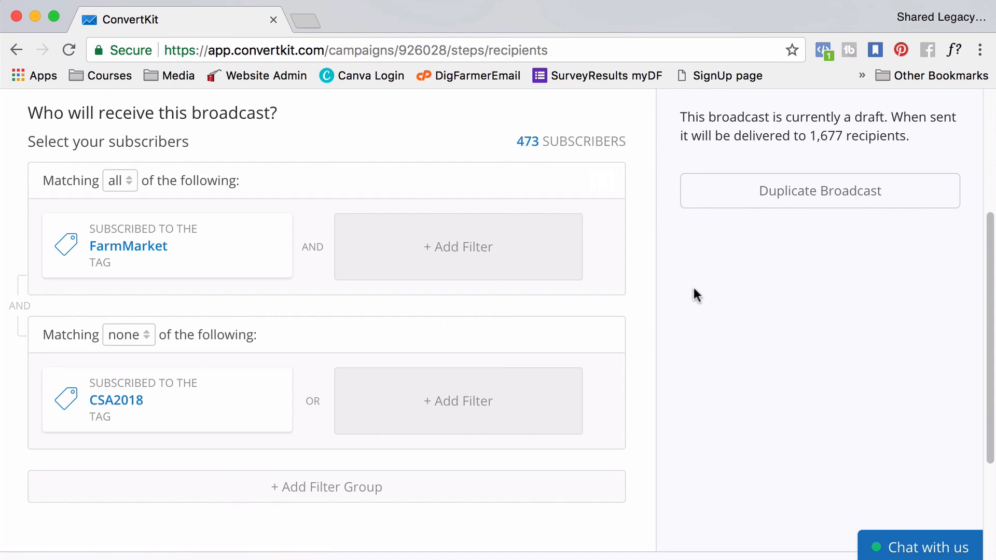
Check the recipient selection and advance the broadcast through the content stage to its preview.
scroll(693, 295, "up", 5)
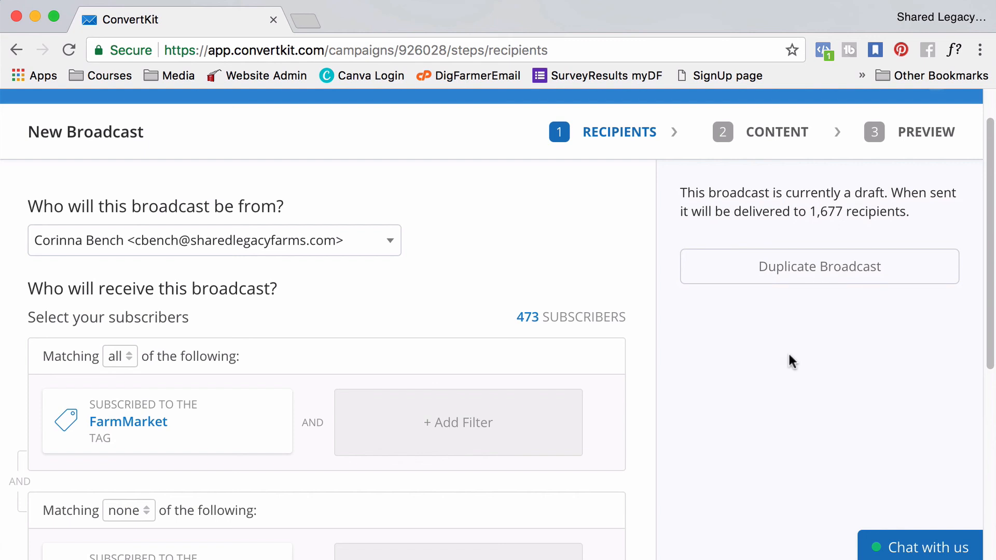
scroll(796, 374, "down", 6)
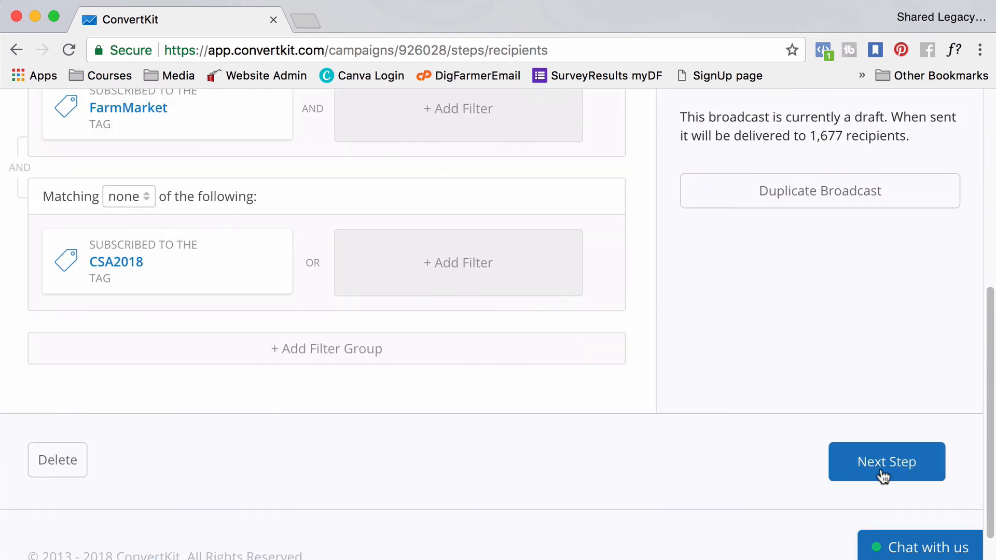
left_click(882, 473)
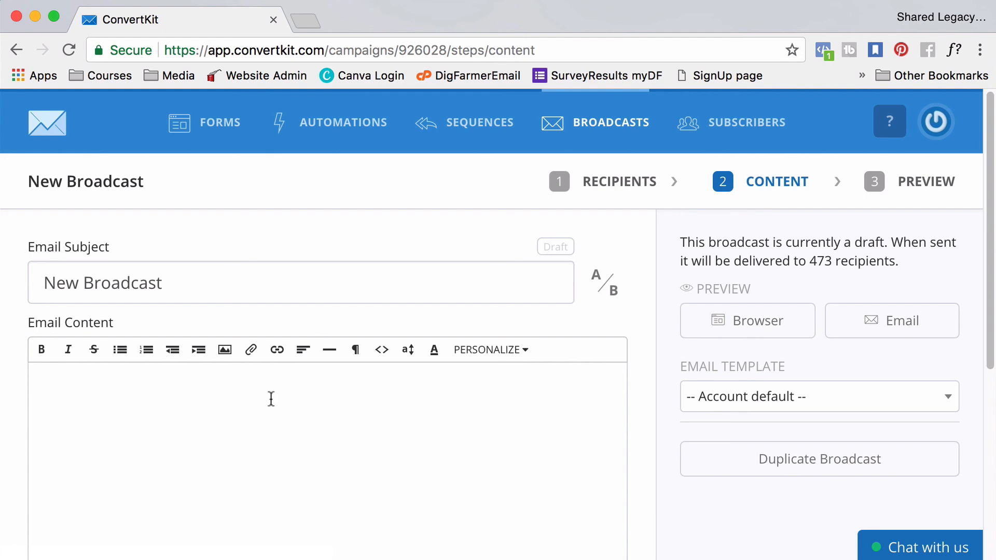
left_click(917, 184)
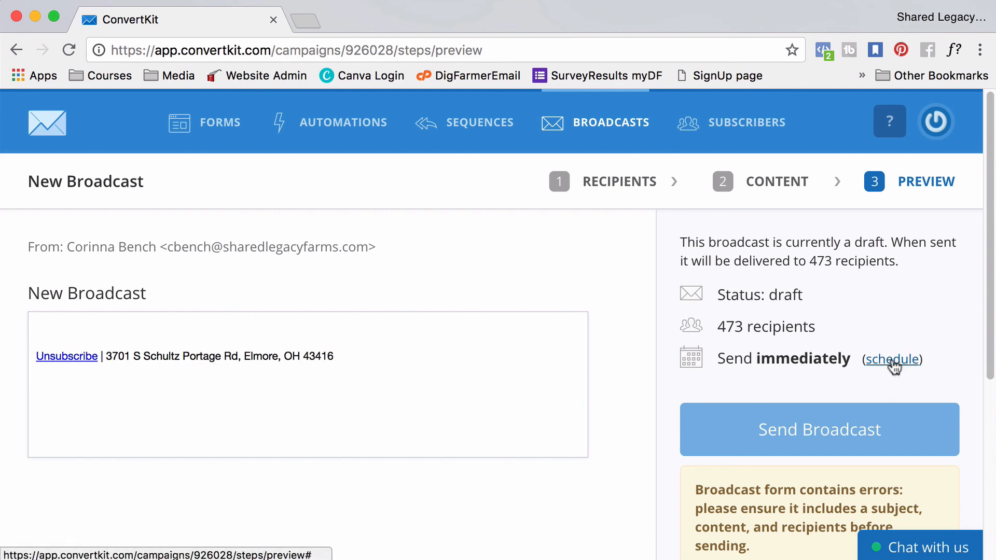
Set the broadcast's send time to January 15, 2018 at 9:45 AM.
left_click(893, 362)
scroll(810, 455, "down", 2)
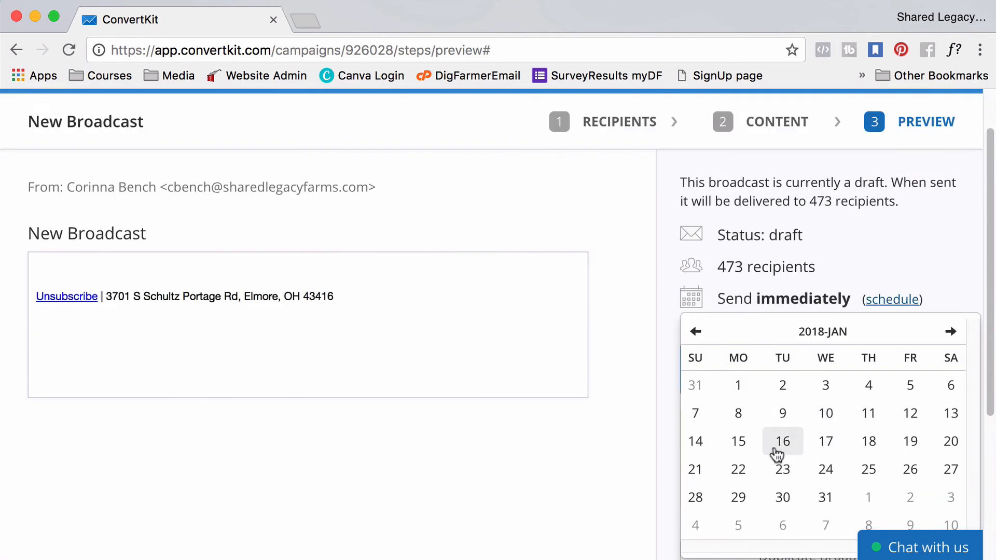
left_click(740, 445)
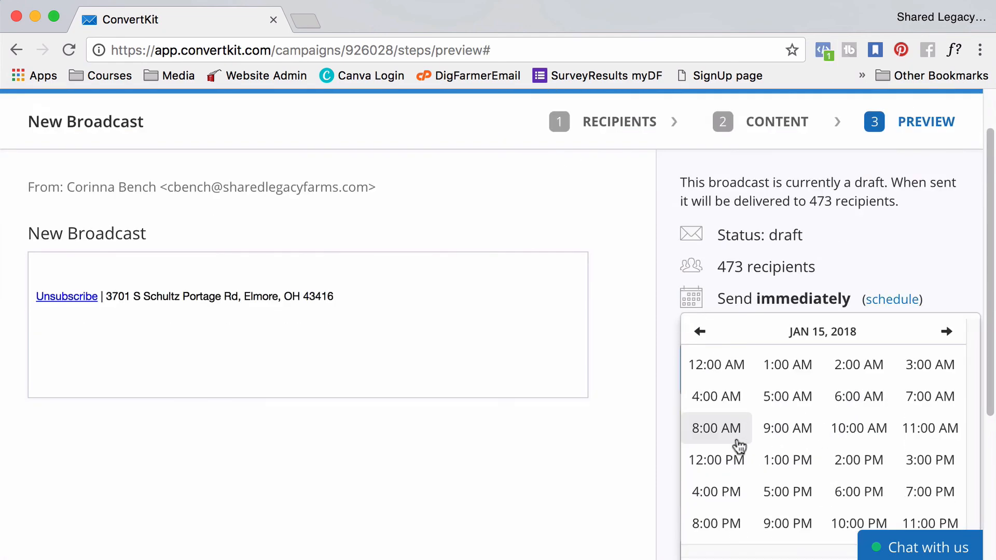
left_click(809, 435)
left_click(799, 427)
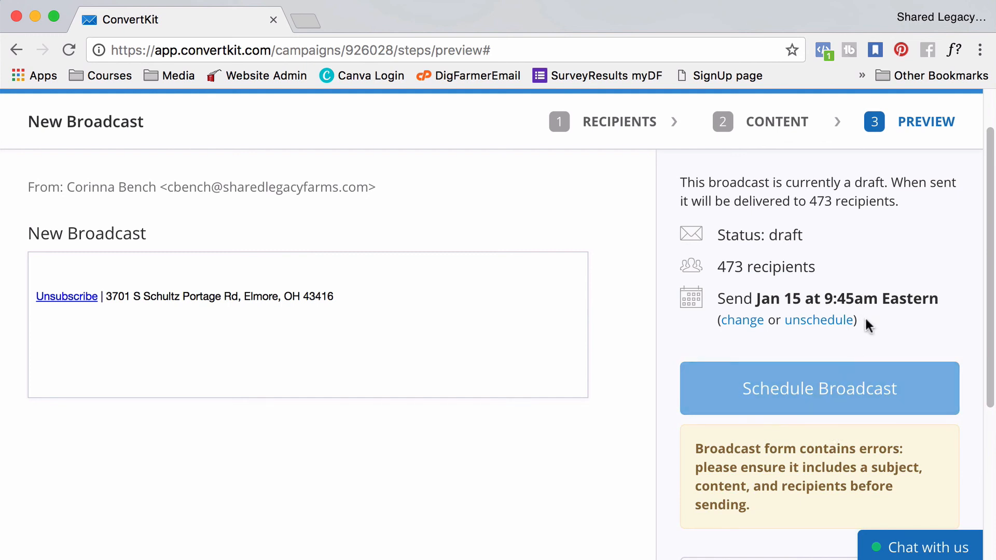
Open the automation rules and review their triggers, actions and enabled or disabled statuses.
scroll(596, 293, "up", 1)
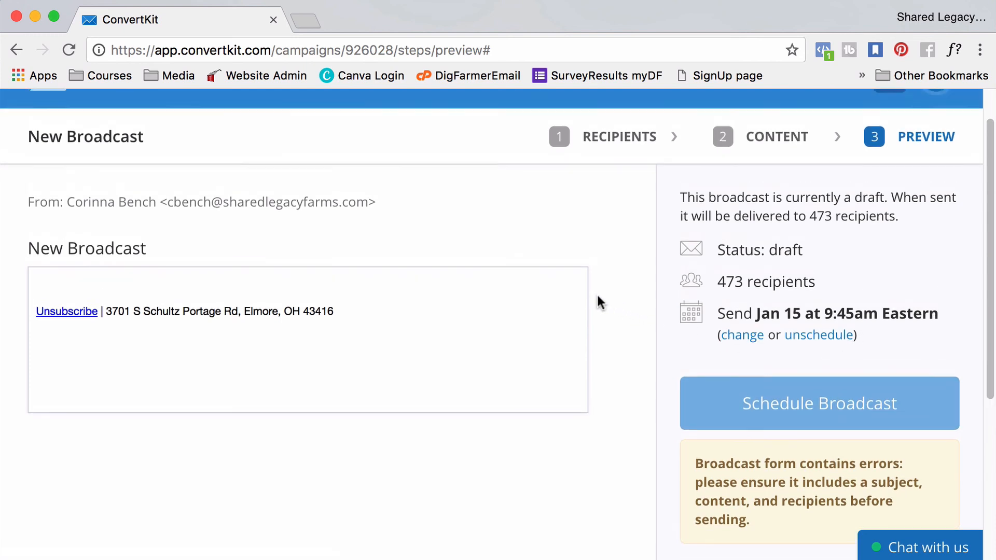
scroll(598, 297, "up", 3)
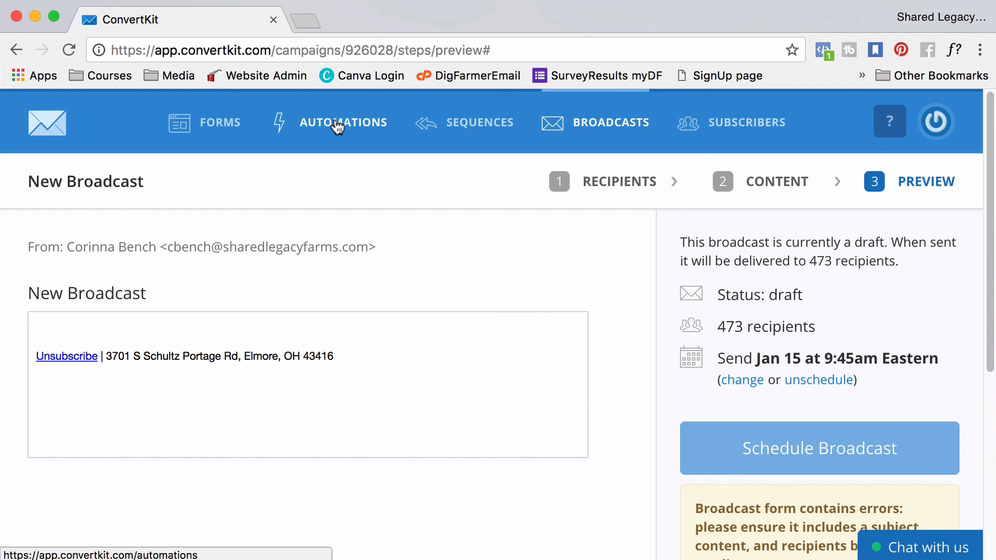
left_click(337, 124)
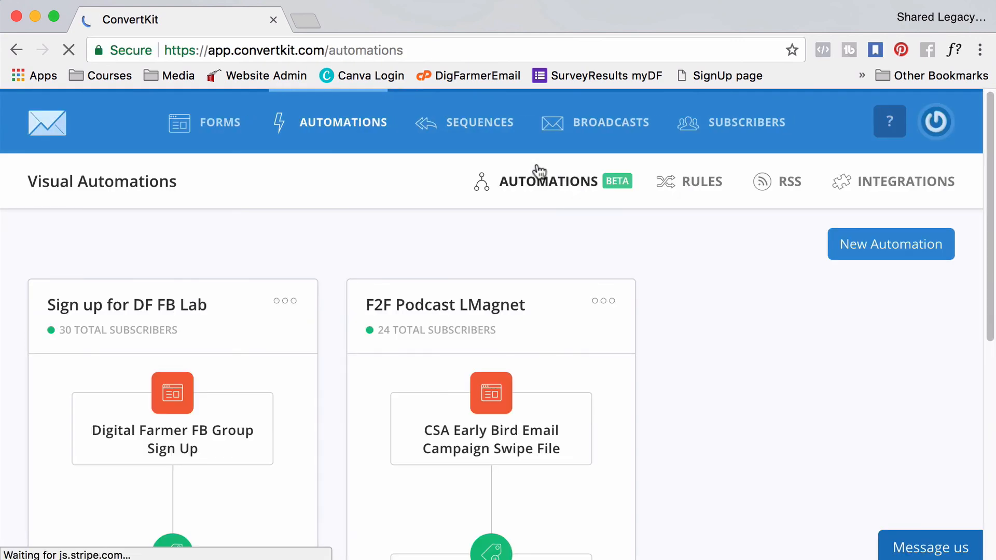
left_click(702, 183)
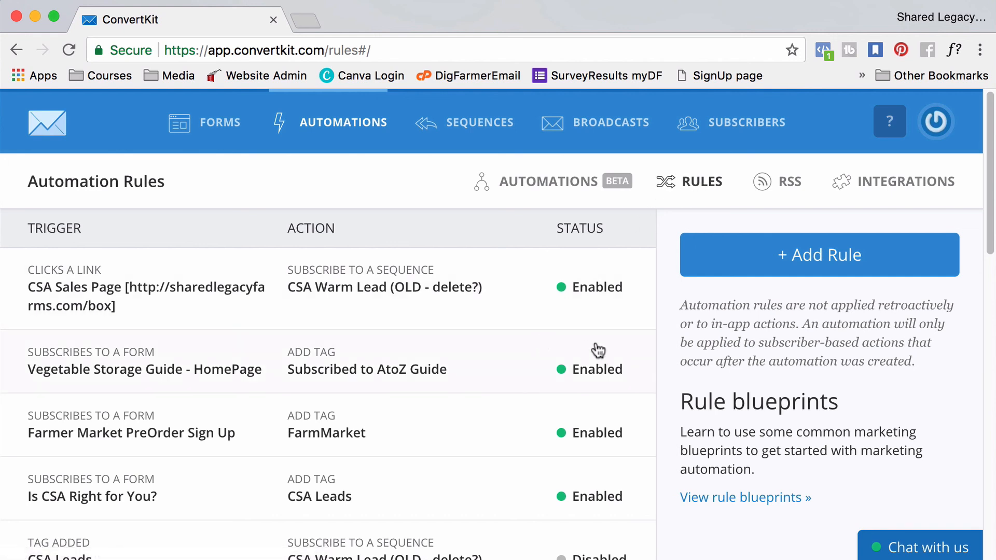
scroll(664, 400, "down", 3)
scroll(664, 399, "down", 2)
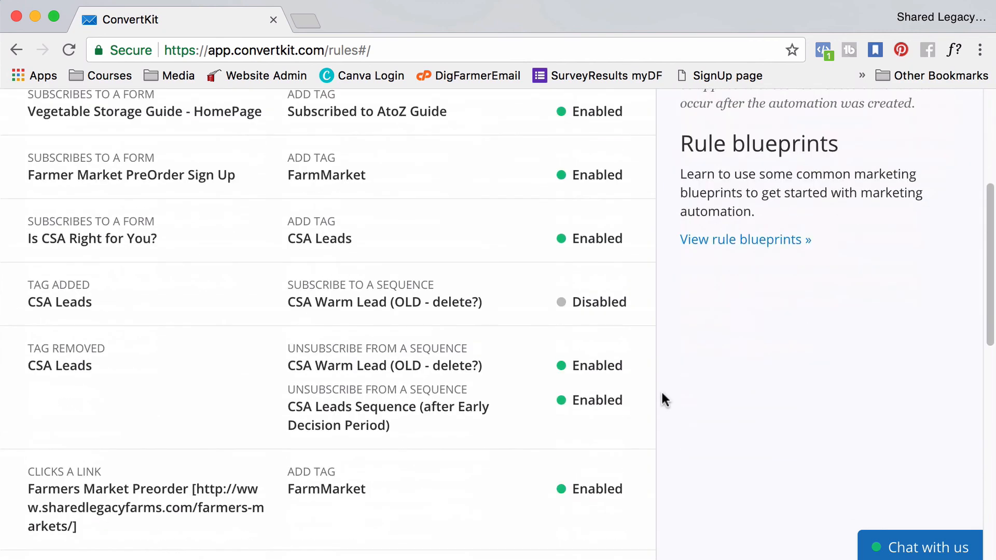
scroll(655, 402, "down", 3)
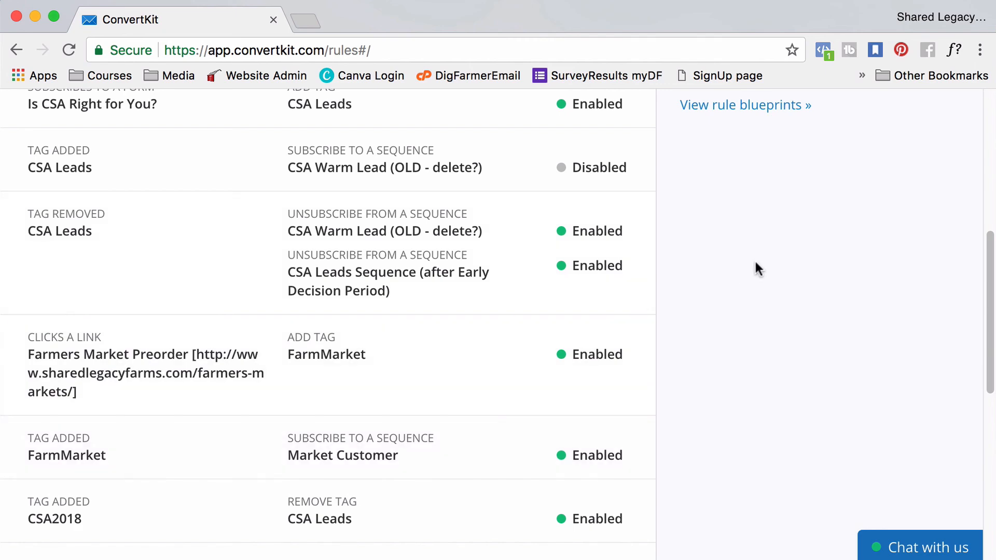
scroll(756, 268, "up", 3)
scroll(755, 260, "up", 5)
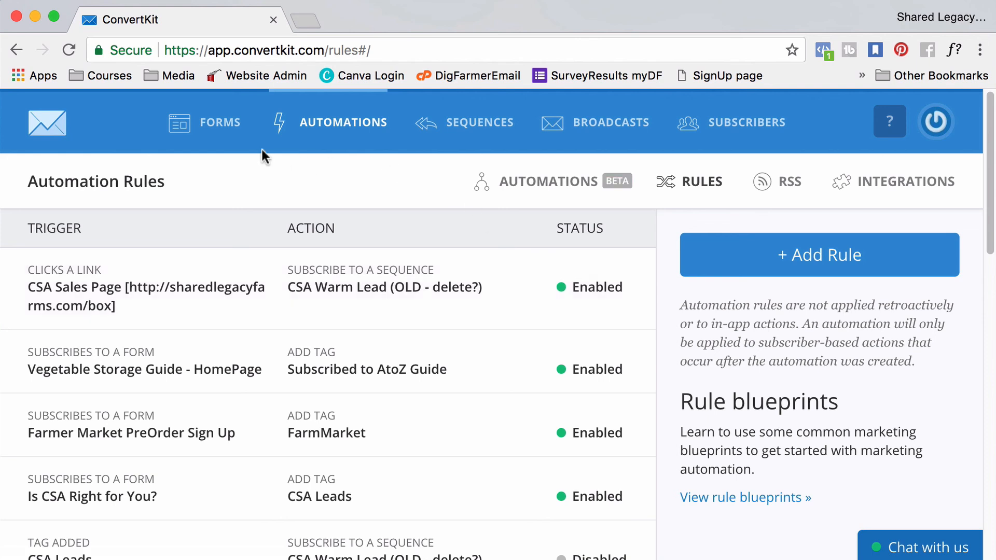
left_click(50, 126)
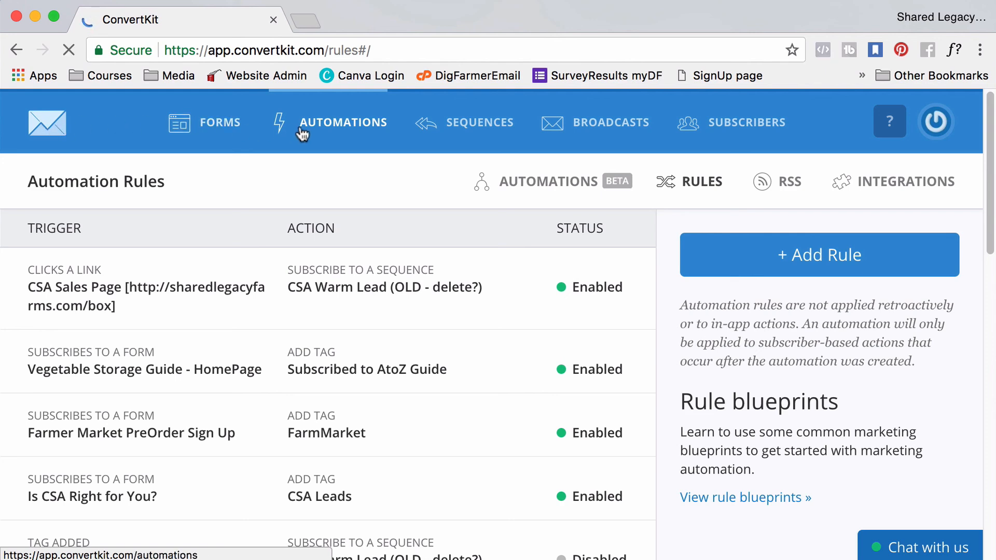